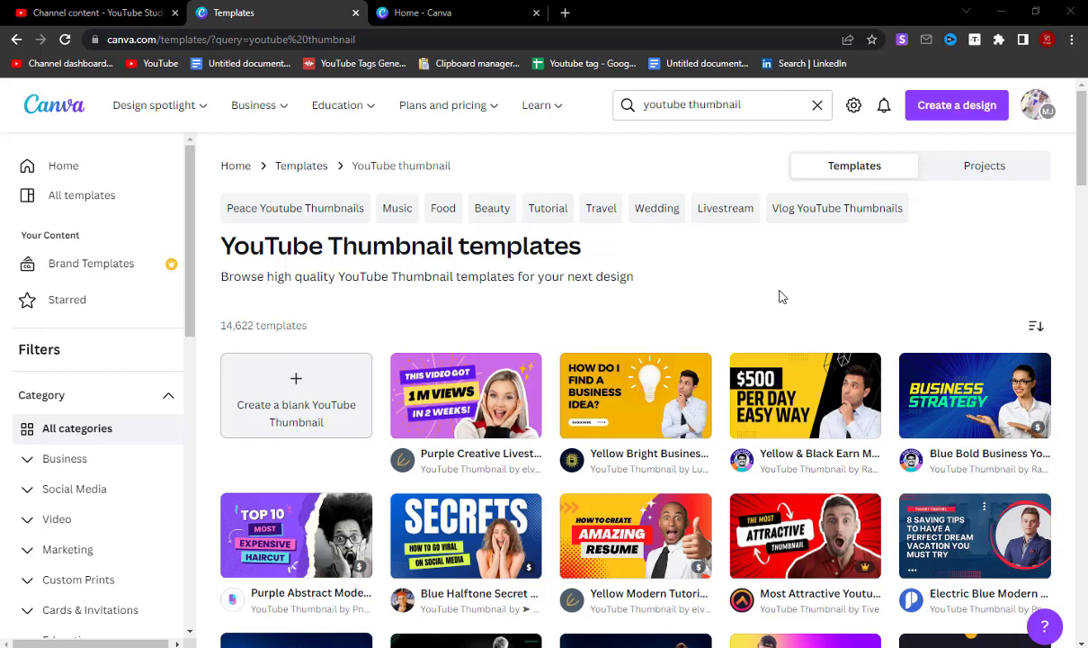
Browse the YouTube thumbnail templates to see the available designs.
{"action": "scroll", "coordinate": [781, 287], "scroll_direction": "down", "scroll_amount": 1}
{"action": "scroll", "coordinate": [706, 303], "scroll_direction": "up", "scroll_amount": 1}
{"action": "scroll", "coordinate": [707, 304], "scroll_direction": "down", "scroll_amount": 2}
{"action": "scroll", "coordinate": [707, 303], "scroll_direction": "down", "scroll_amount": 3}
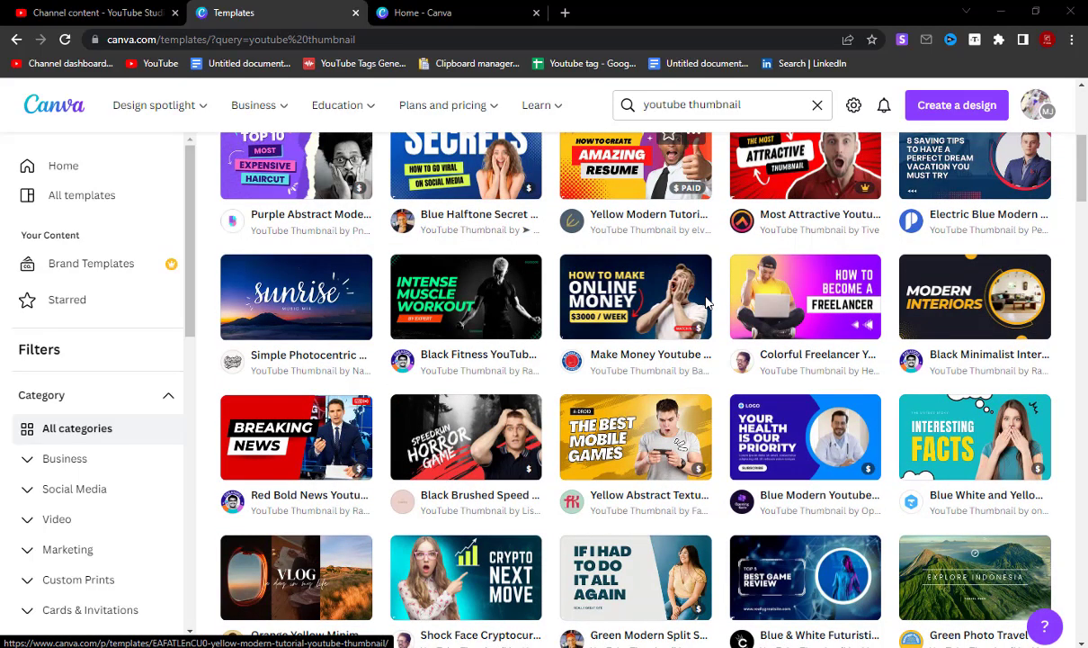
{"action": "scroll", "coordinate": [707, 306], "scroll_direction": "down", "scroll_amount": 4}
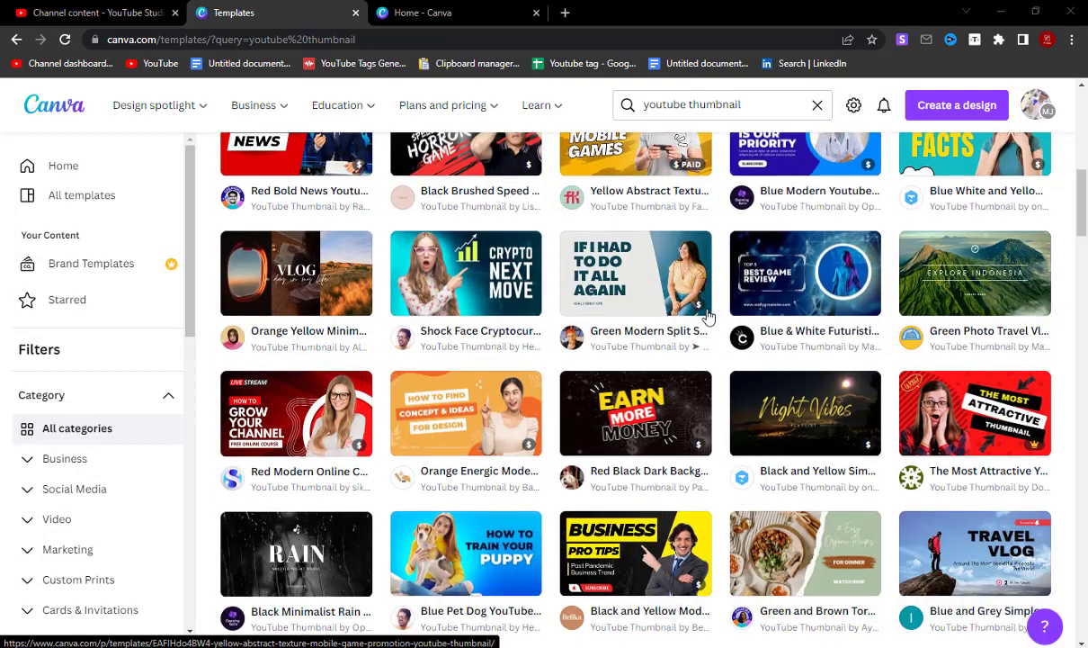
{"action": "scroll", "coordinate": [707, 311], "scroll_direction": "up", "scroll_amount": 9}
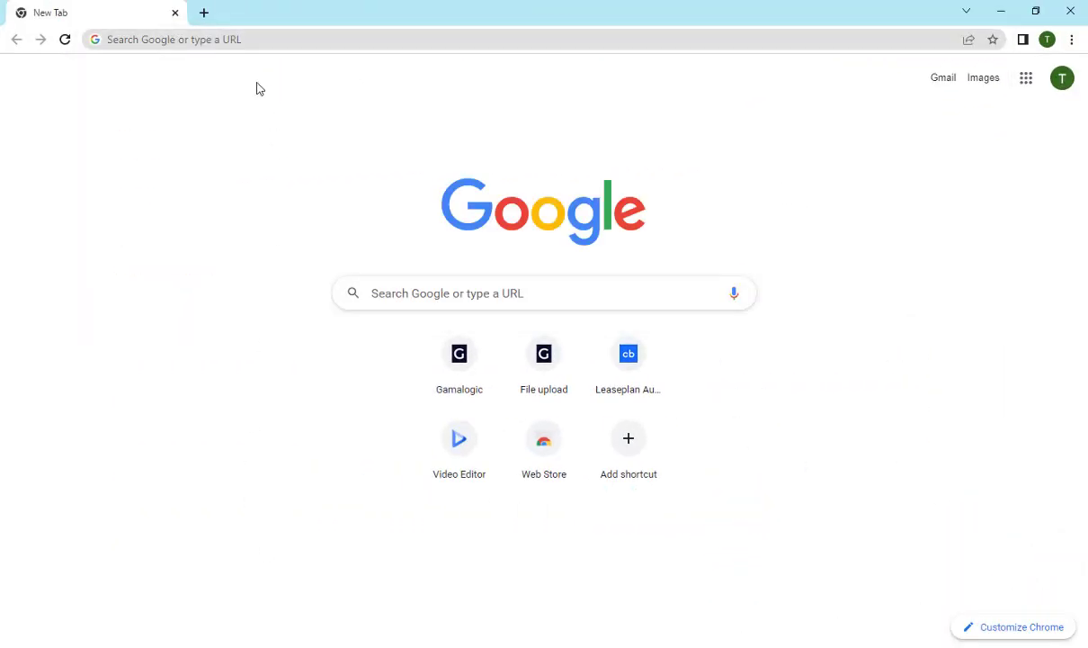
Find the Canva website through a Google search for "canva" and sign up with an existing Google account.
{"action": "left_click", "coordinate": [245, 39]}
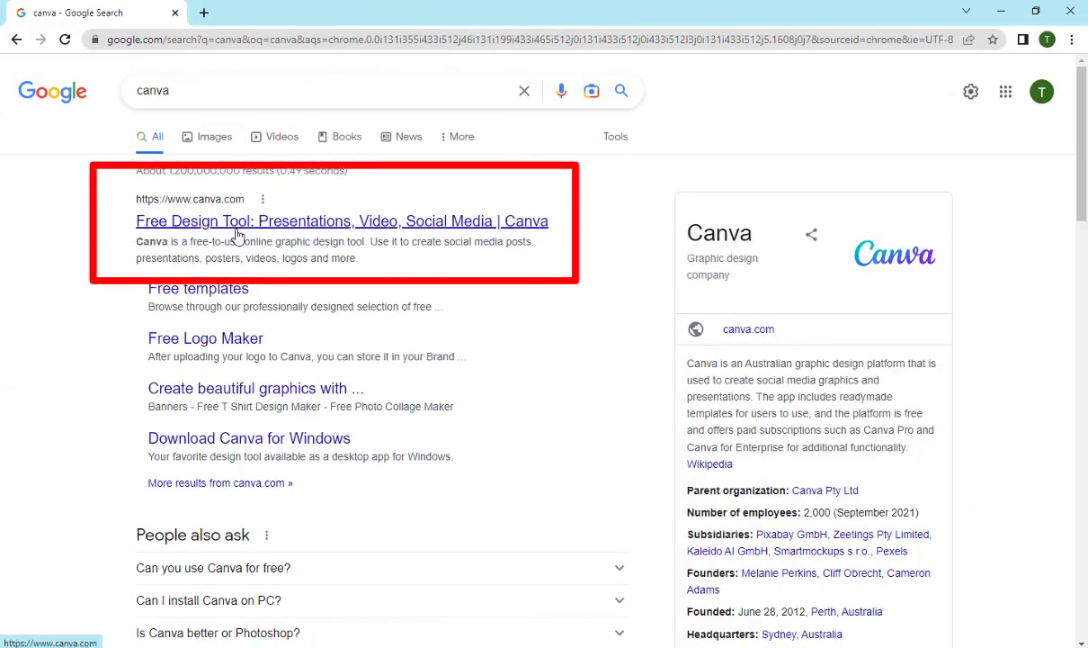
{"action": "left_click", "coordinate": [213, 205]}
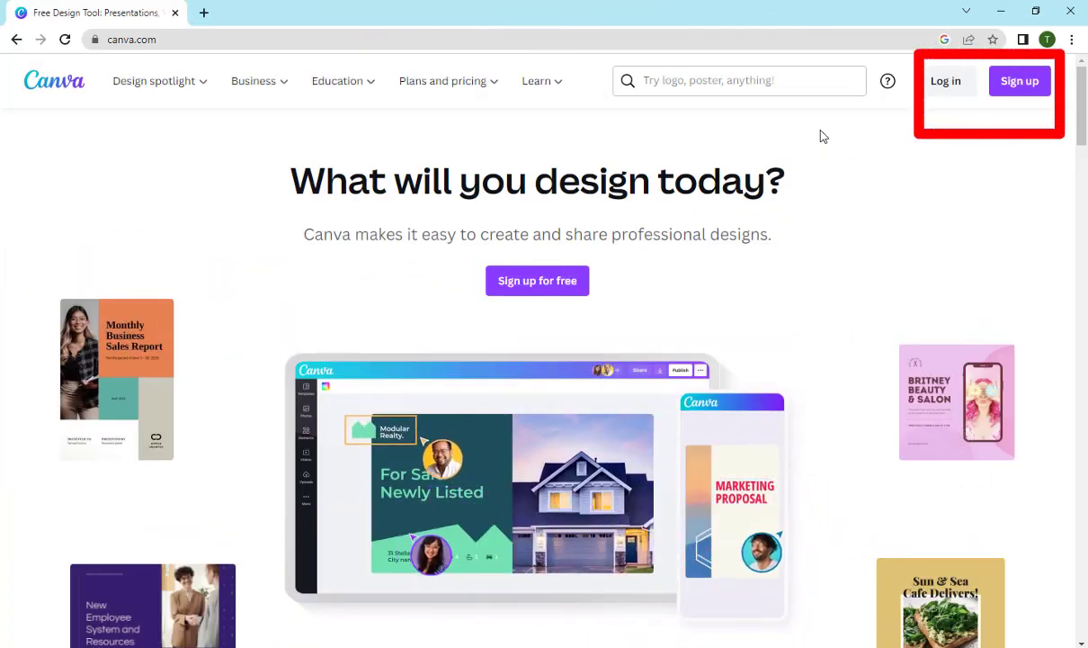
{"action": "left_click", "coordinate": [1019, 82]}
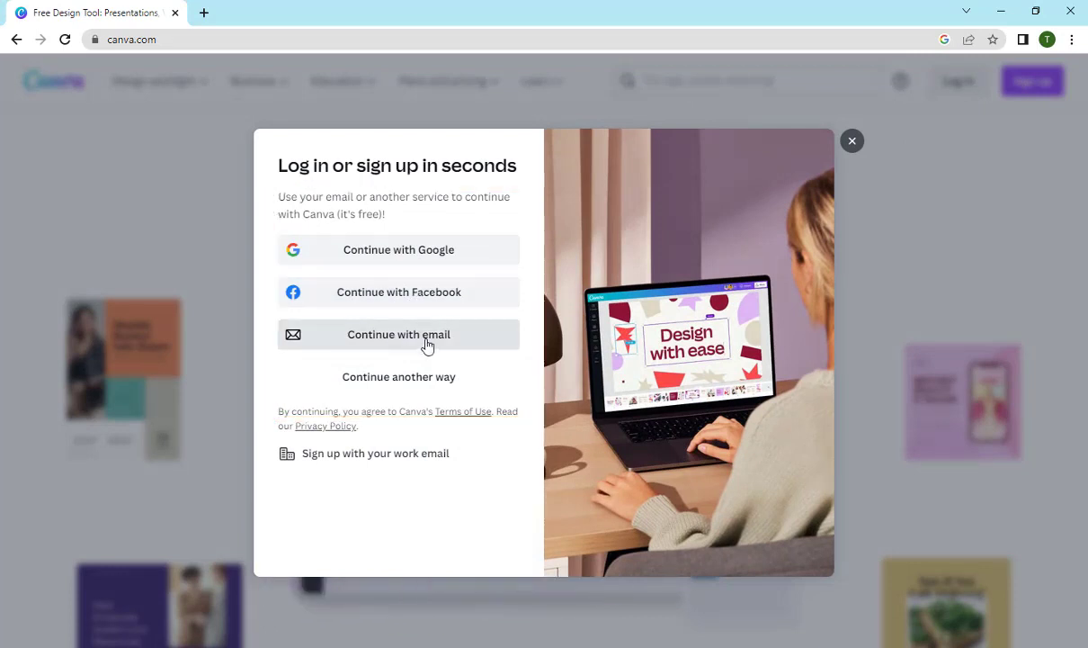
{"action": "left_click", "coordinate": [395, 257]}
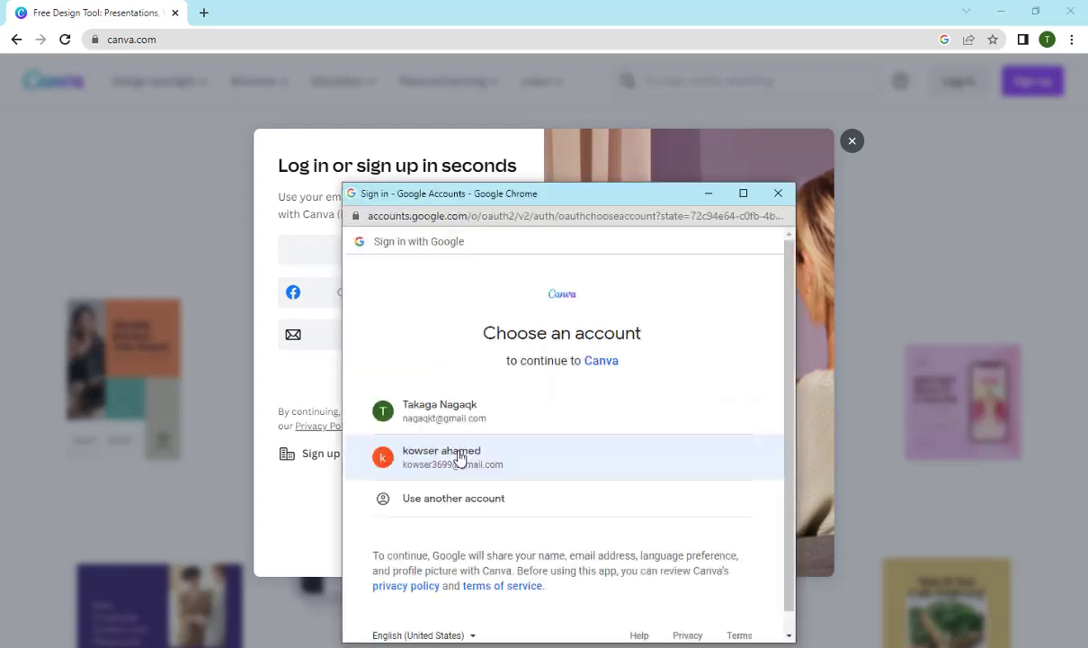
{"action": "left_click", "coordinate": [461, 456]}
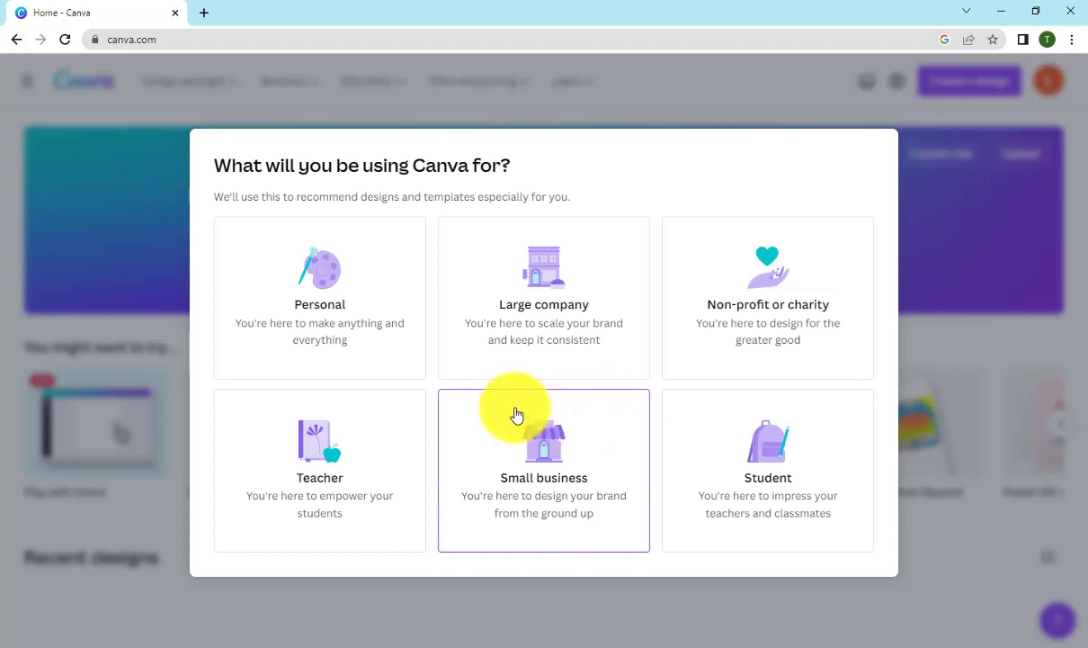
Choose Personal as the intended use and proceed past the Canva Pro trial offer to the home page.
{"action": "left_click", "coordinate": [320, 358]}
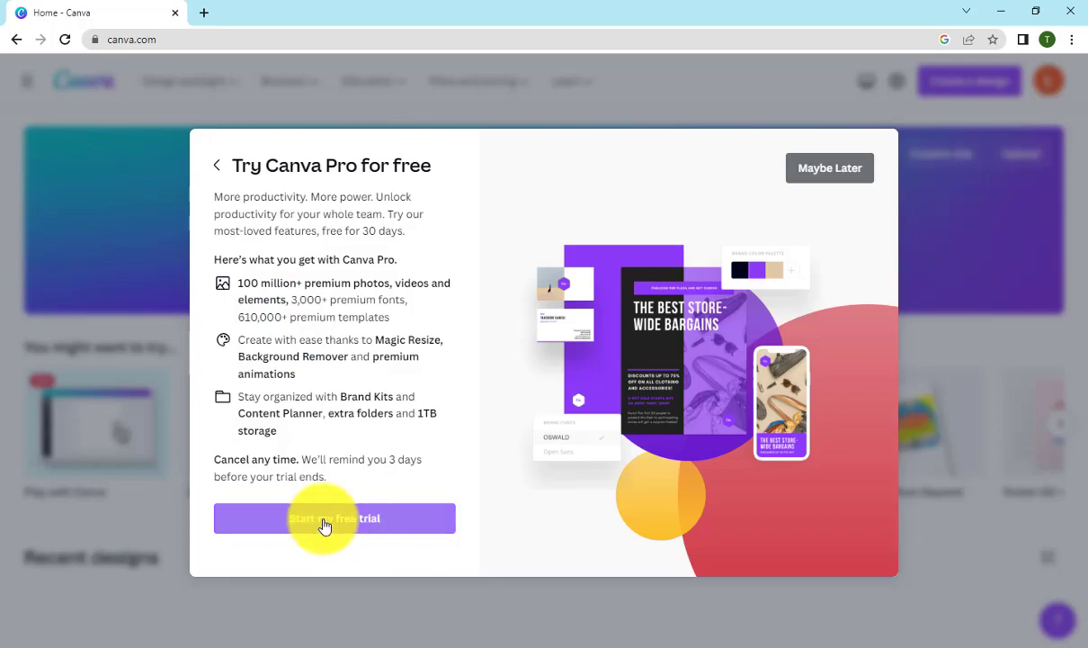
{"action": "left_click", "coordinate": [325, 526]}
{"action": "left_click", "coordinate": [369, 422]}
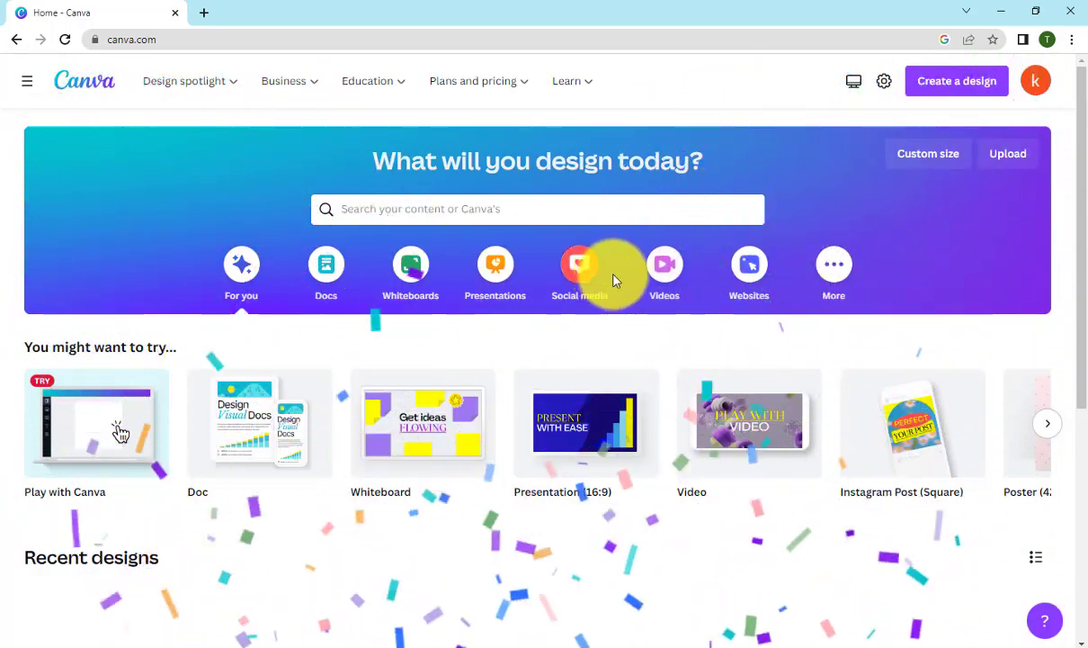
Open the account settings in a separate tab, look over the account page, and close it.
{"action": "scroll", "coordinate": [614, 281], "scroll_direction": "down", "scroll_amount": 4}
{"action": "scroll", "coordinate": [611, 279], "scroll_direction": "up", "scroll_amount": 4}
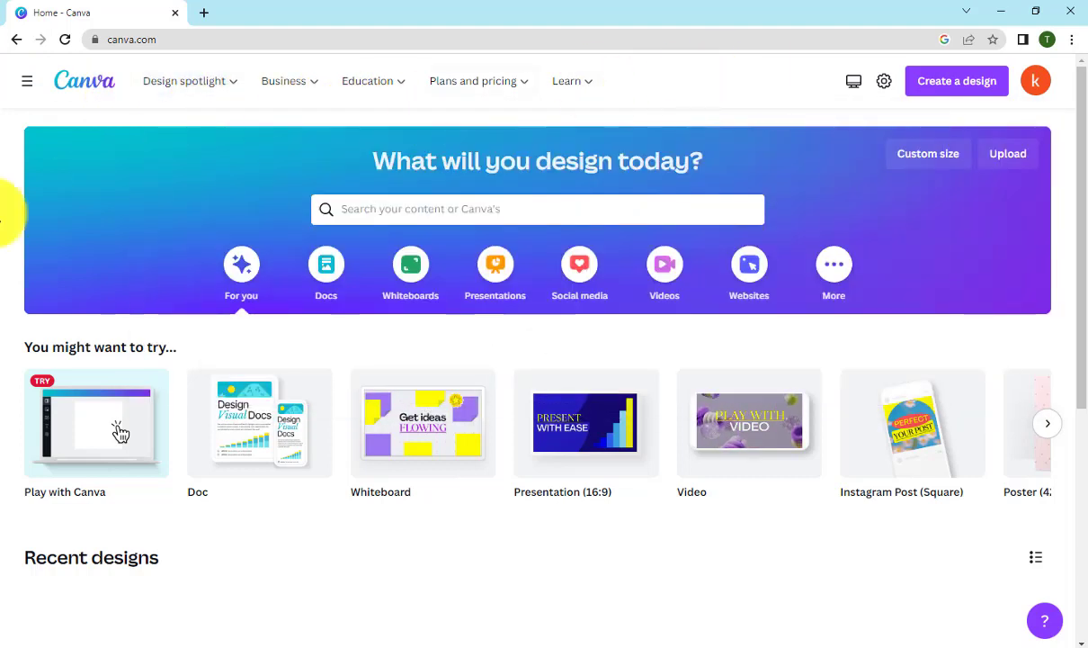
{"action": "left_click", "coordinate": [1038, 81]}
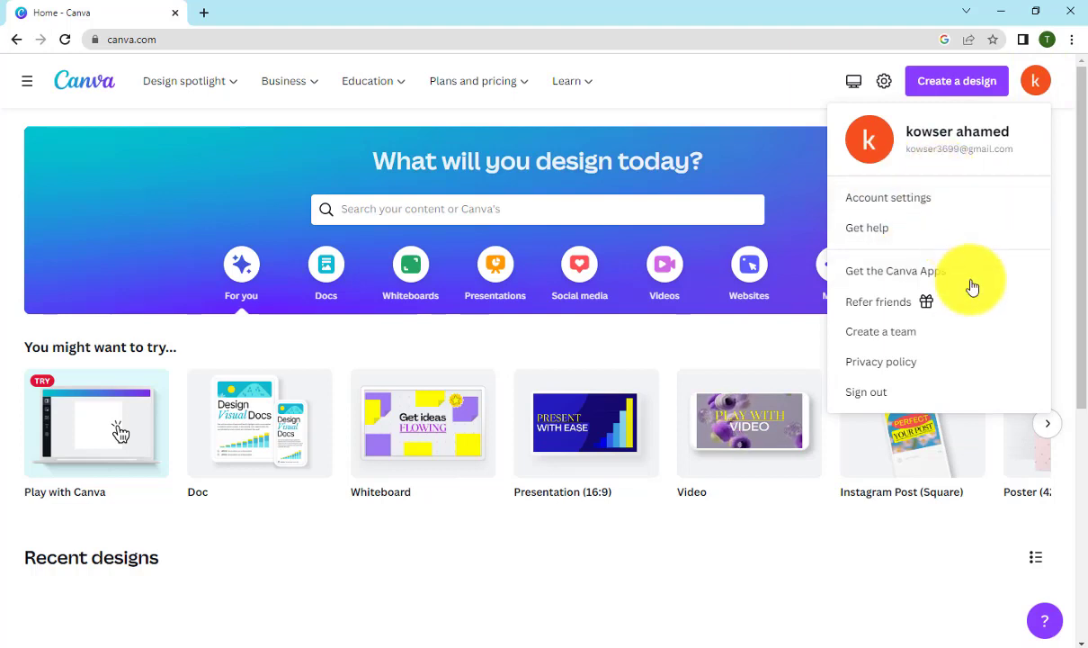
{"action": "right_click", "coordinate": [905, 203]}
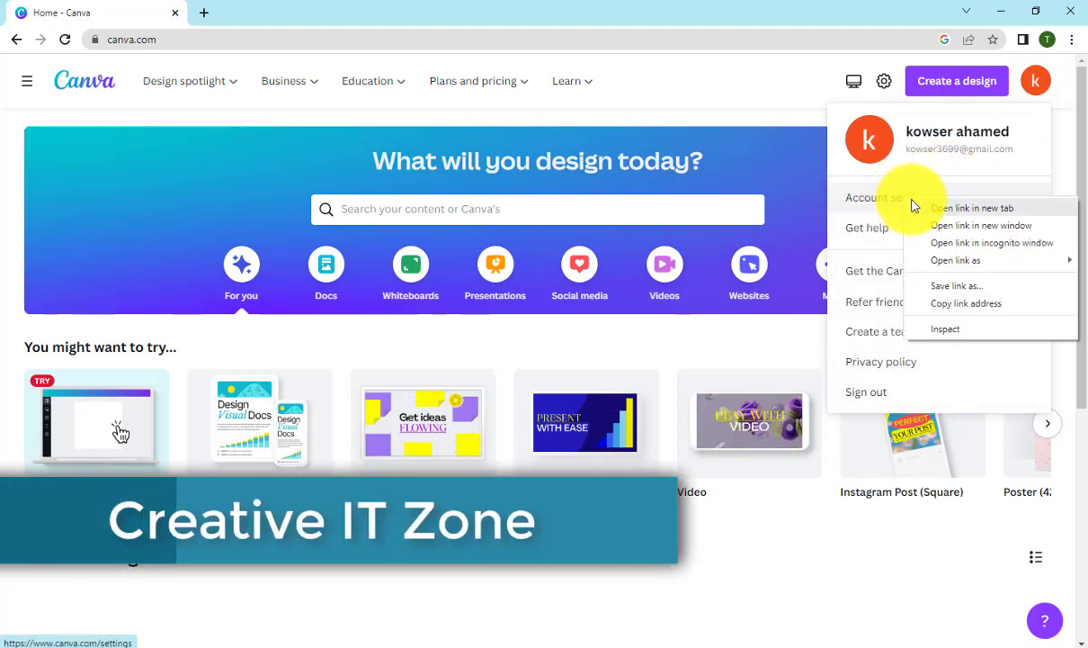
{"action": "left_click", "coordinate": [914, 206]}
{"action": "left_click", "coordinate": [291, 11]}
{"action": "scroll", "coordinate": [401, 413], "scroll_direction": "up", "scroll_amount": 10}
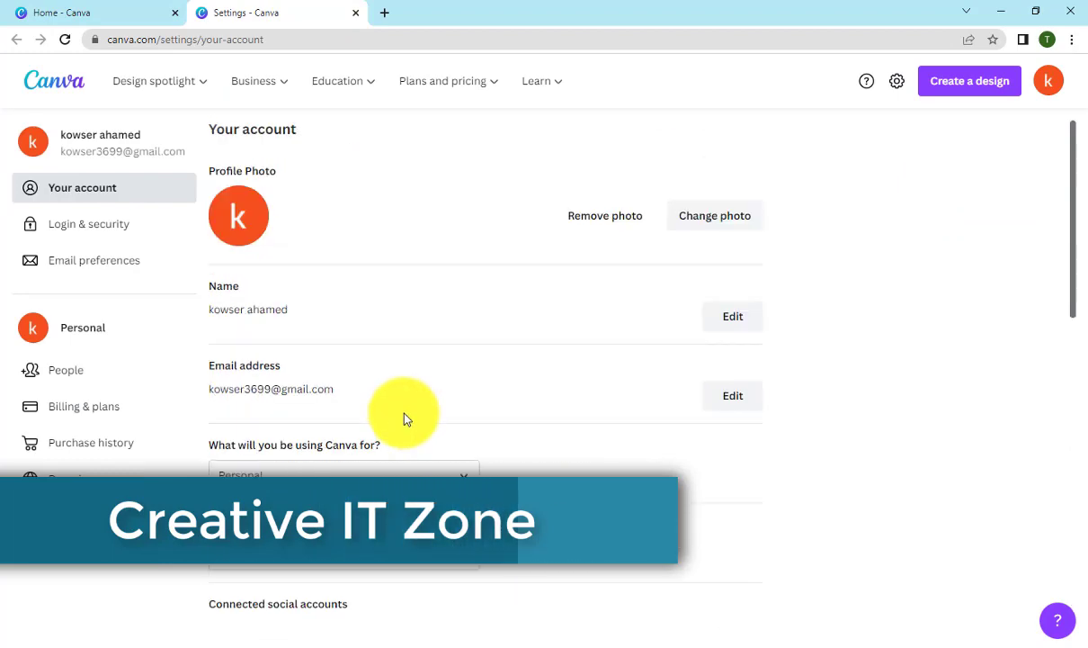
{"action": "left_click", "coordinate": [357, 13]}
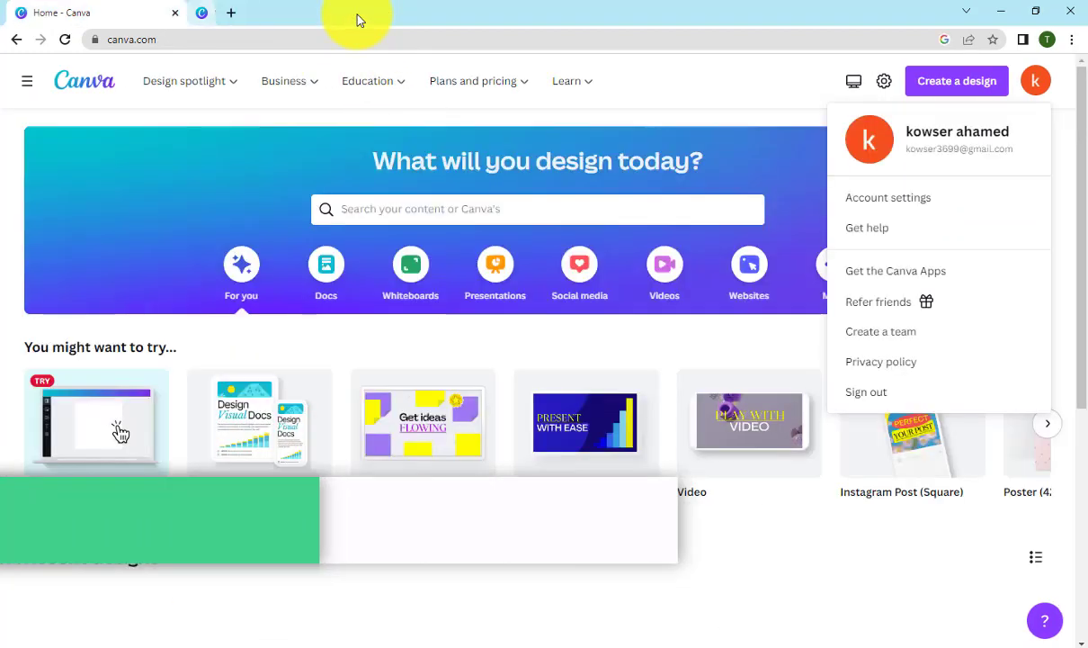
{"action": "left_click", "coordinate": [710, 81]}
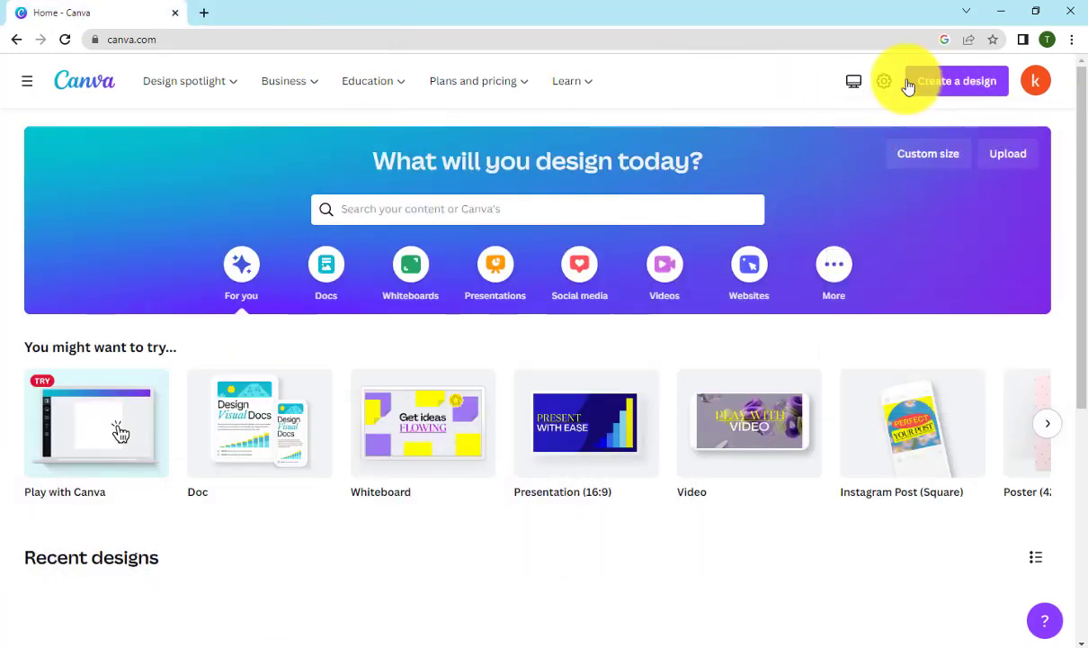
Examine the suggested design types and the custom width and height fields for a new design.
{"action": "left_click", "coordinate": [963, 85]}
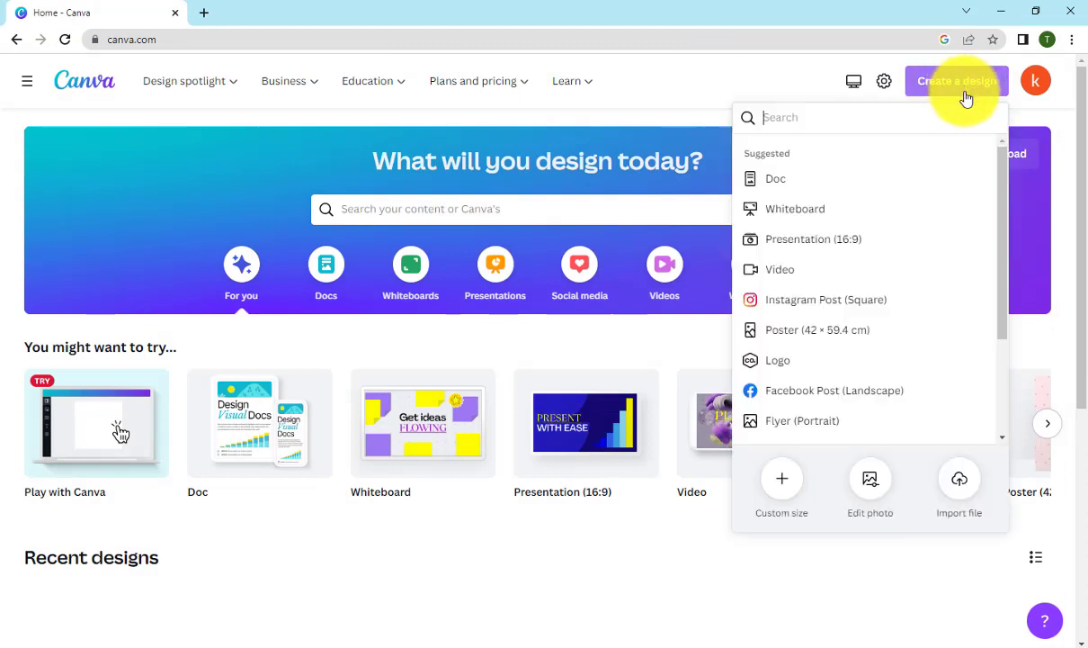
{"action": "scroll", "coordinate": [850, 288], "scroll_direction": "down", "scroll_amount": 3}
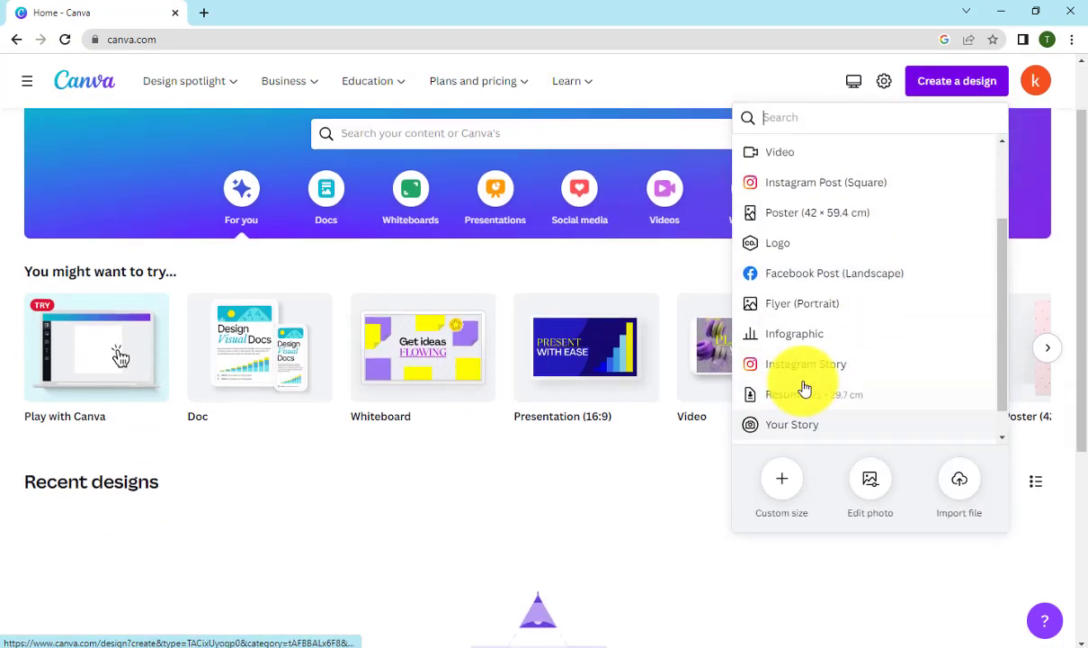
{"action": "scroll", "coordinate": [805, 388], "scroll_direction": "up", "scroll_amount": 3}
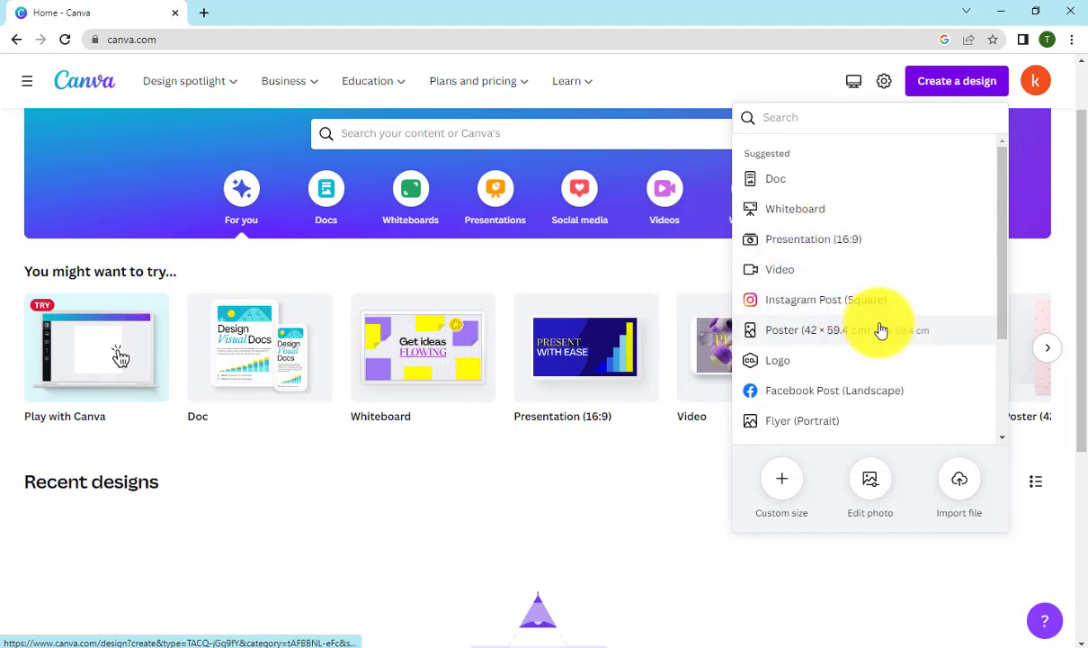
{"action": "scroll", "coordinate": [837, 373], "scroll_direction": "down", "scroll_amount": 1}
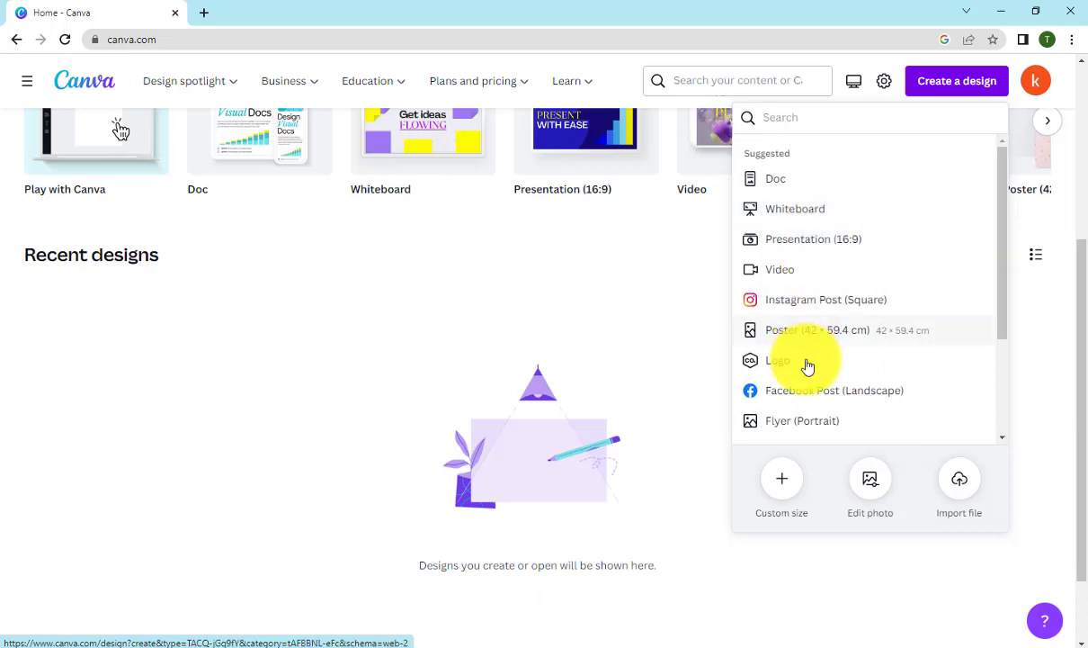
{"action": "left_click", "coordinate": [791, 479]}
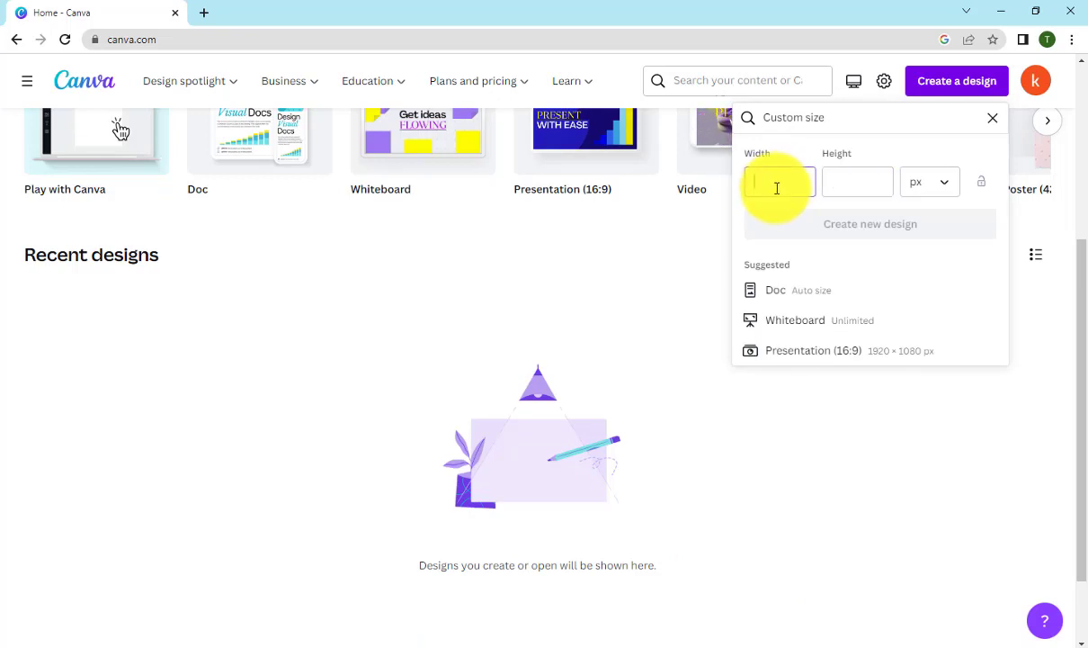
{"action": "left_click", "coordinate": [792, 188]}
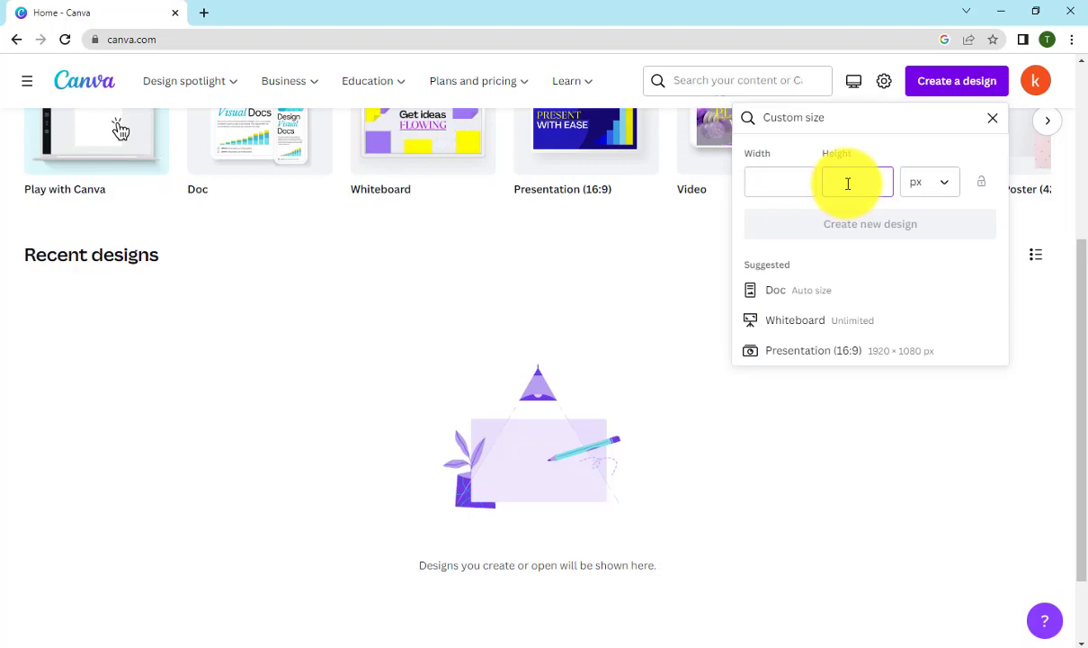
{"action": "left_click", "coordinate": [848, 184]}
{"action": "left_click", "coordinate": [887, 90]}
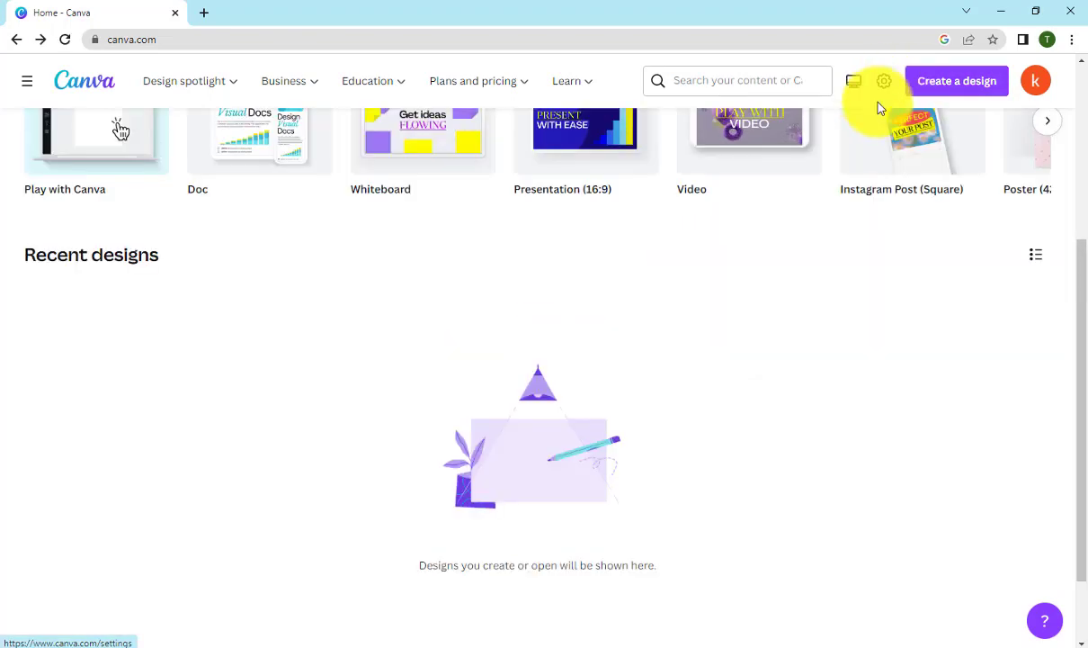
Look over the Learn, Education, Business and Design spotlight sections of the site header.
{"action": "scroll", "coordinate": [883, 88], "scroll_direction": "up", "scroll_amount": 3}
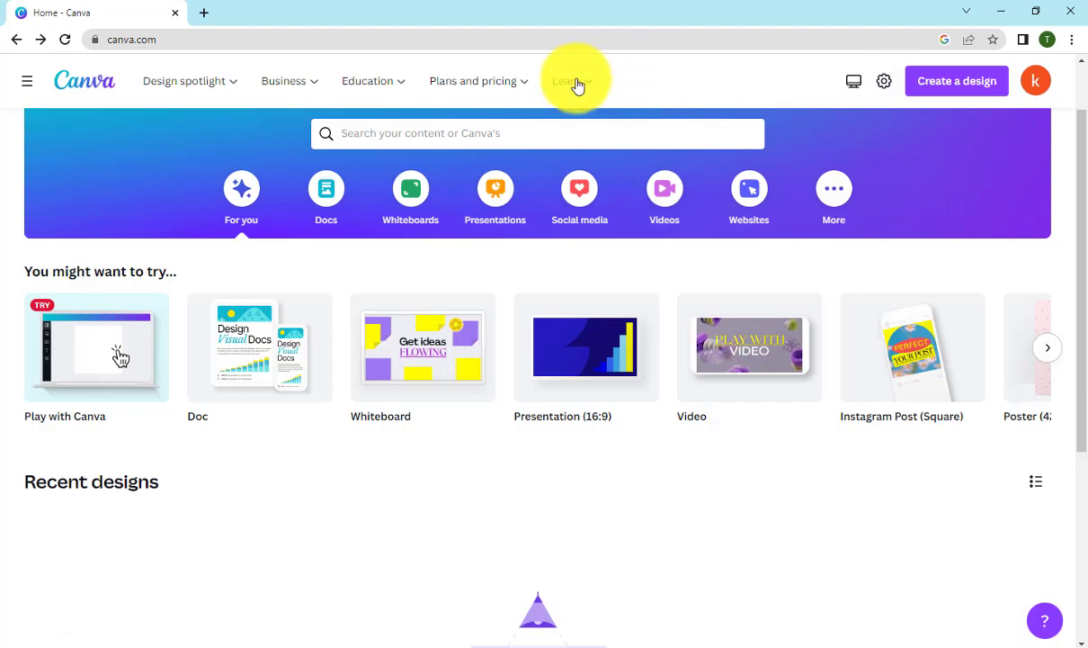
{"action": "mouse_move", "coordinate": [577, 84]}
{"action": "mouse_move", "coordinate": [357, 84]}
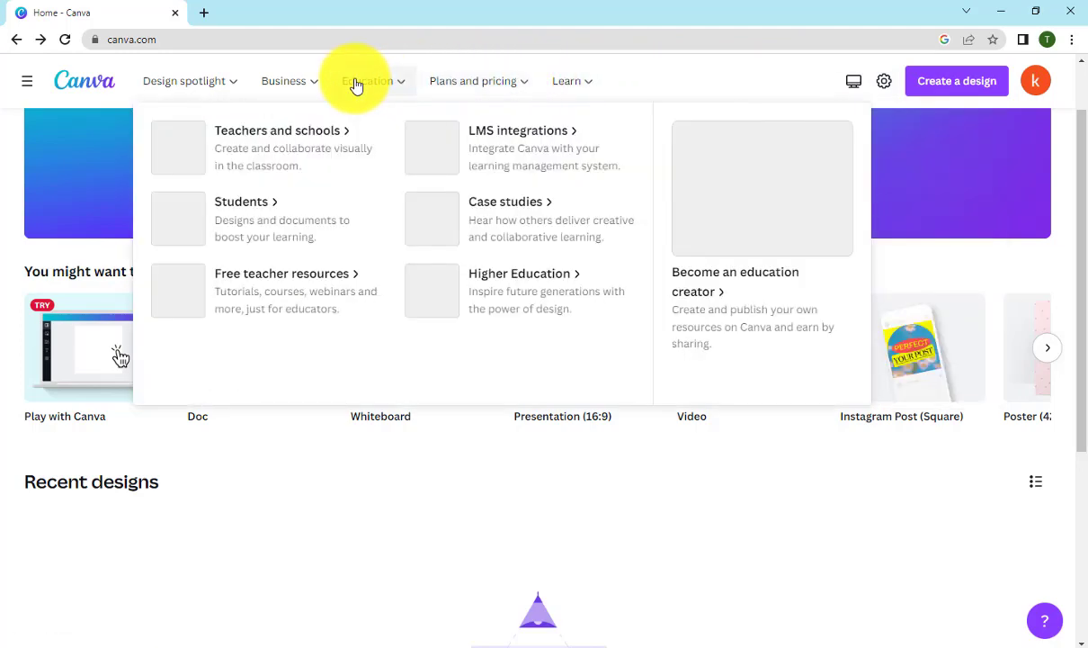
{"action": "mouse_move", "coordinate": [312, 84]}
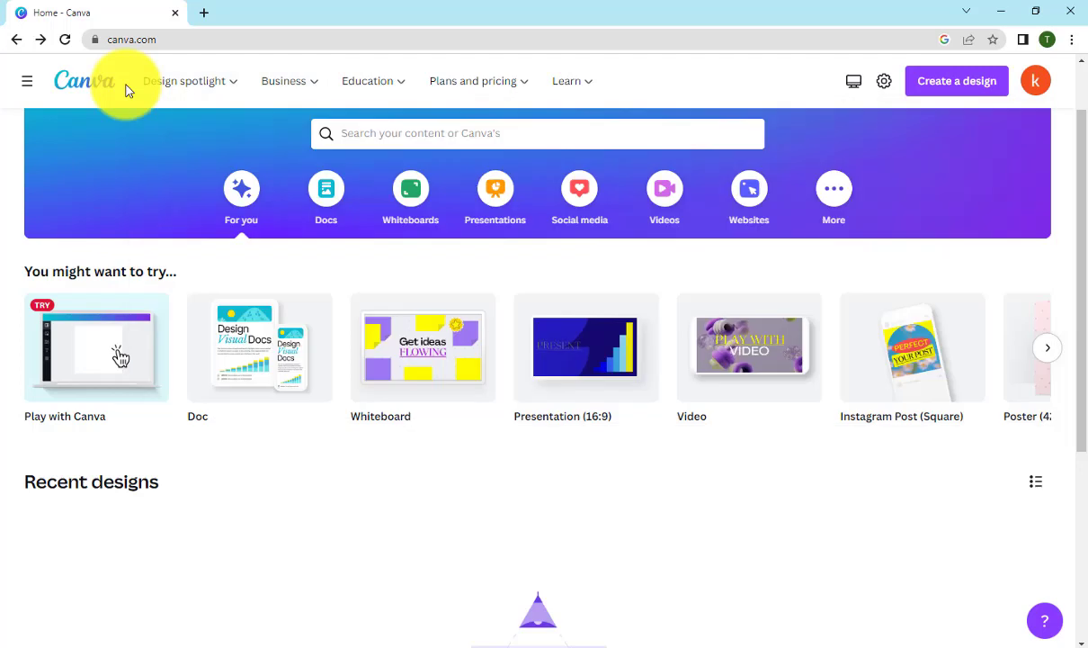
{"action": "mouse_move", "coordinate": [174, 88]}
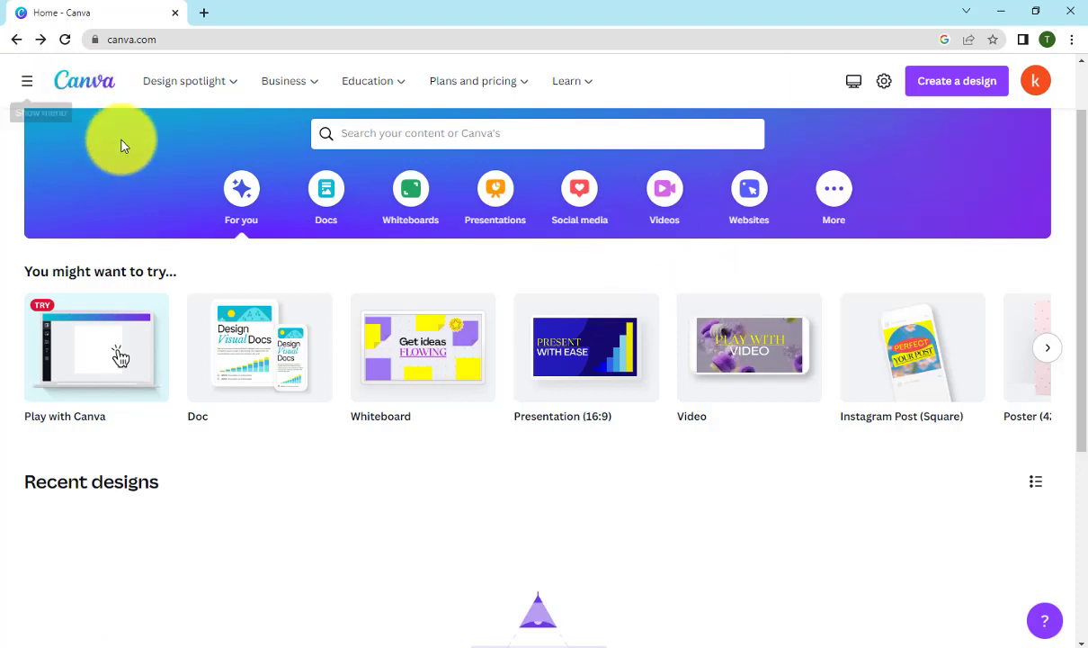
Show the side menu and examine its Templates, Projects and Tools entries along with the home page content.
{"action": "left_click", "coordinate": [30, 81]}
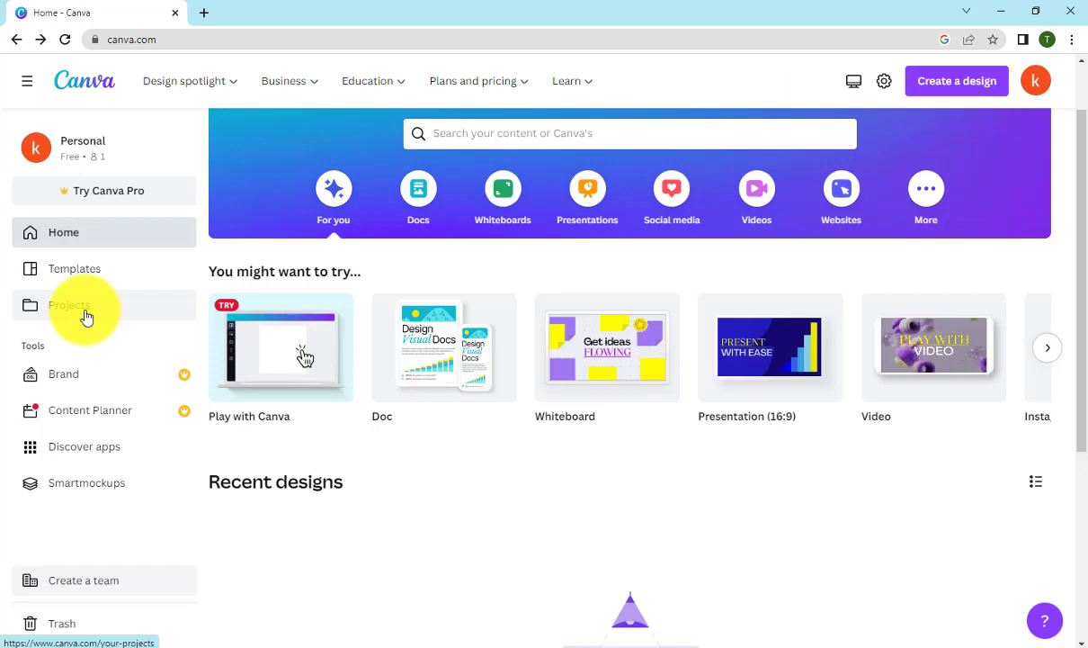
{"action": "scroll", "coordinate": [99, 440], "scroll_direction": "down", "scroll_amount": 2}
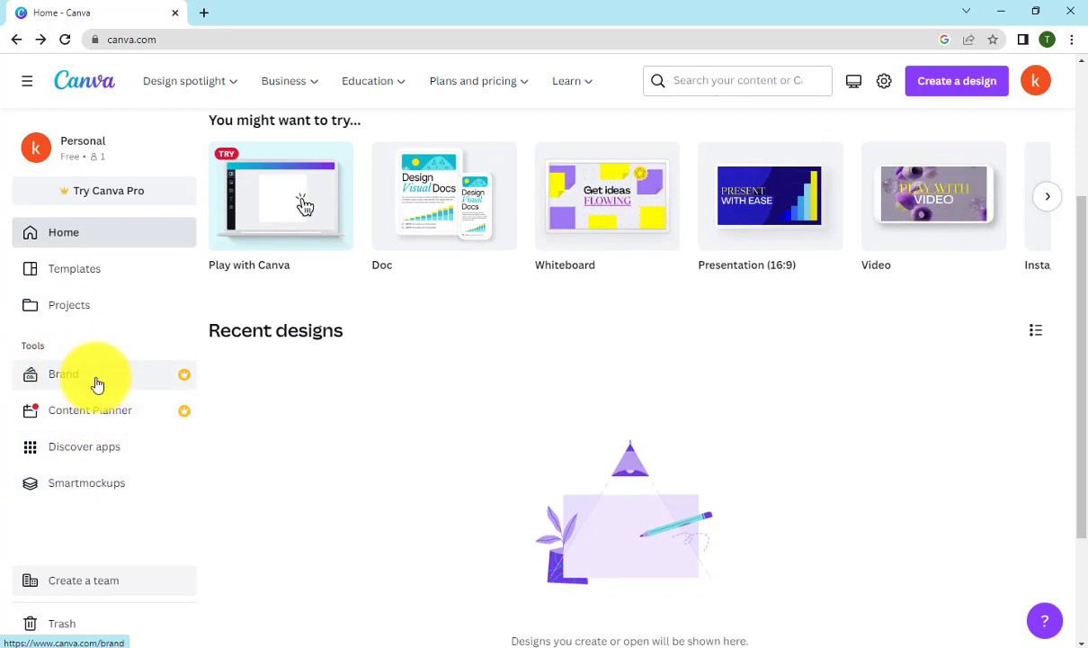
{"action": "scroll", "coordinate": [94, 382], "scroll_direction": "down", "scroll_amount": 2}
{"action": "scroll", "coordinate": [77, 458], "scroll_direction": "up", "scroll_amount": 1}
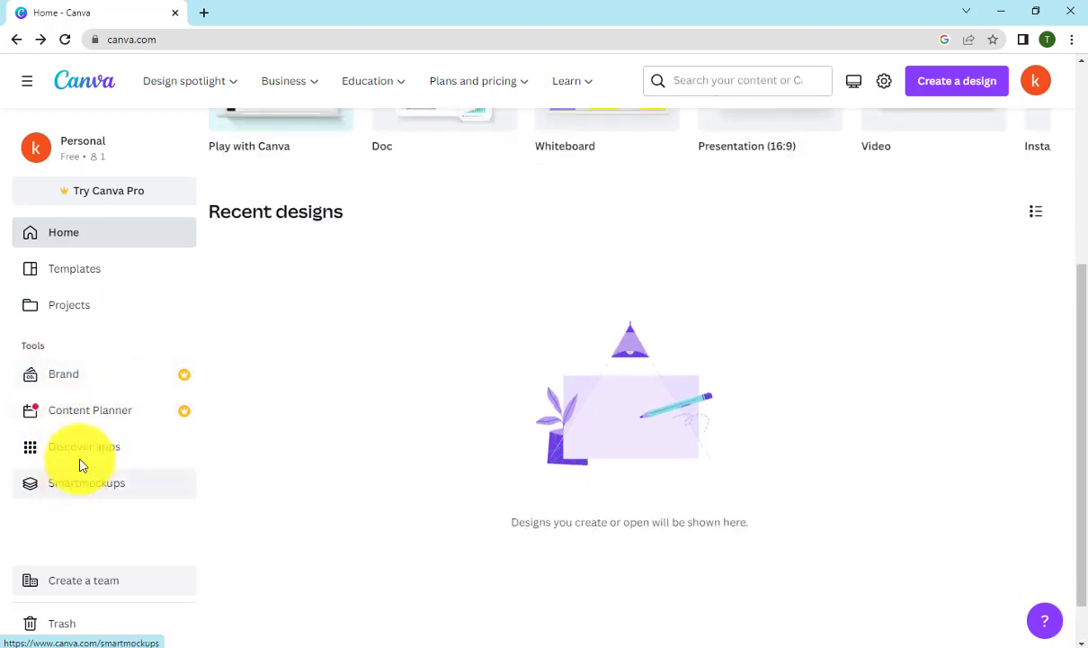
{"action": "scroll", "coordinate": [90, 441], "scroll_direction": "up", "scroll_amount": 4}
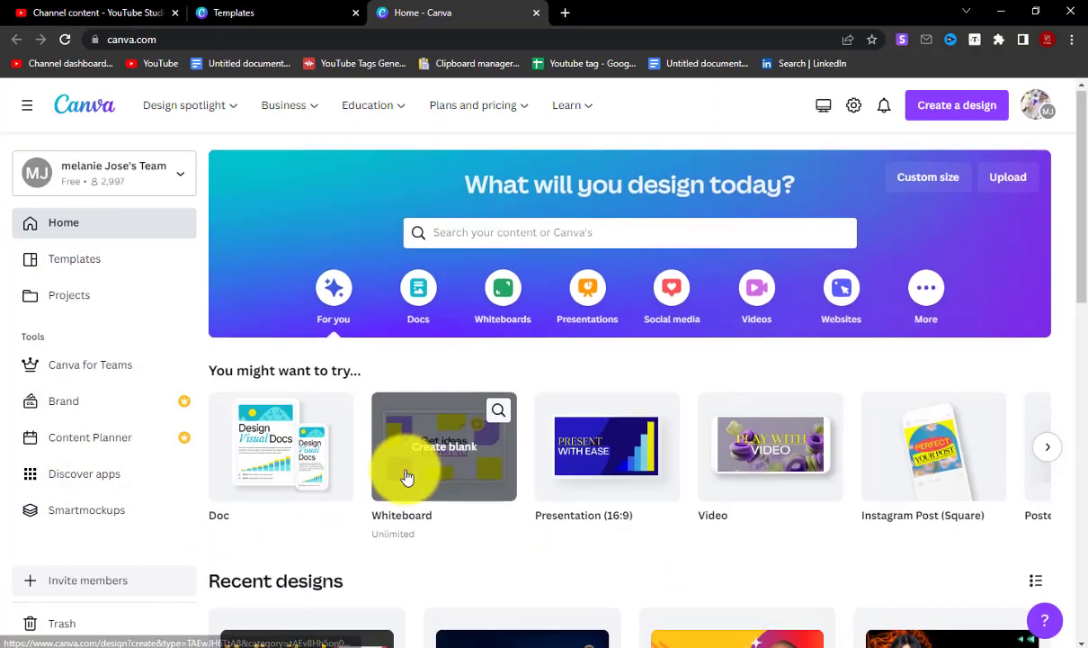
{"action": "scroll", "coordinate": [406, 476], "scroll_direction": "down", "scroll_amount": 4}
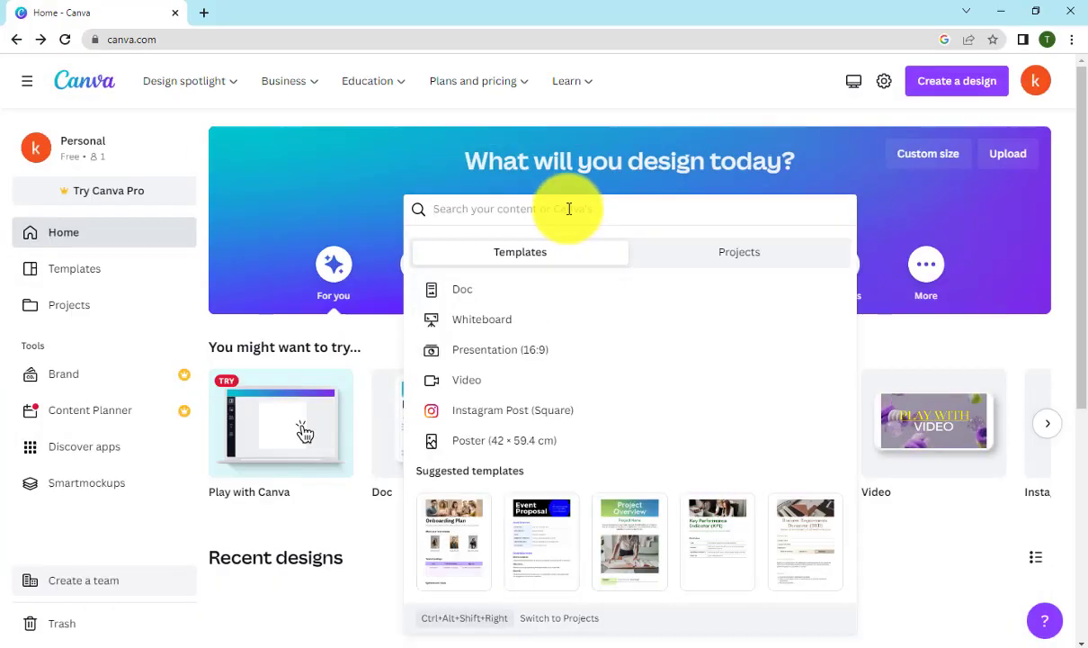
Search the templates for "Youtube" and open the YouTube Channel Logo suggestion in a new tab.
{"action": "type", "text": "You"}
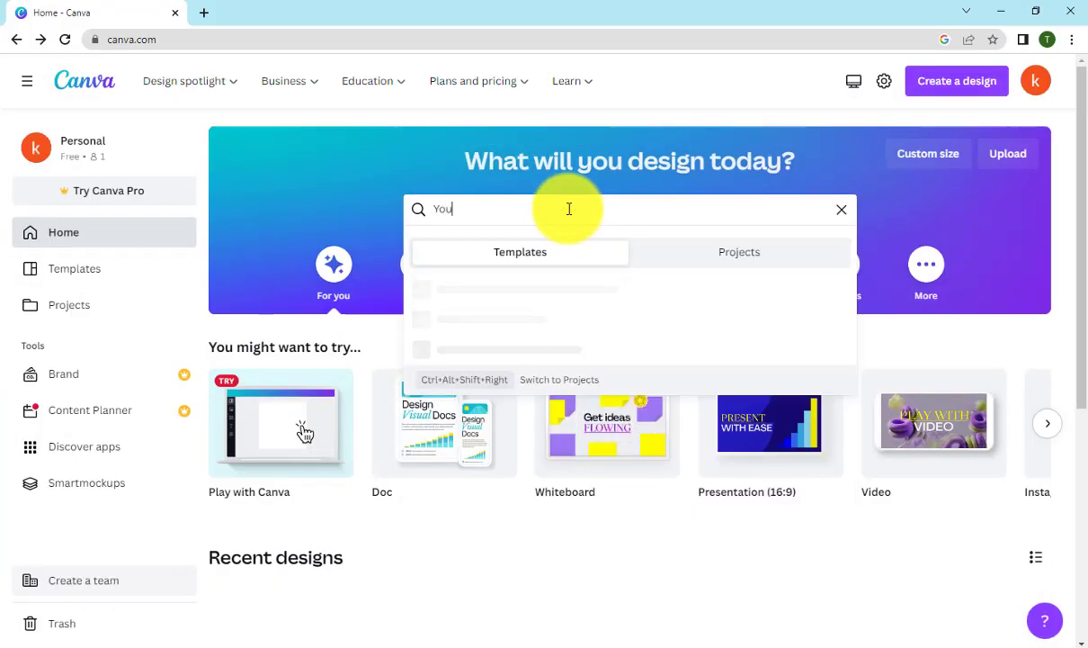
{"action": "type", "text": "tube"}
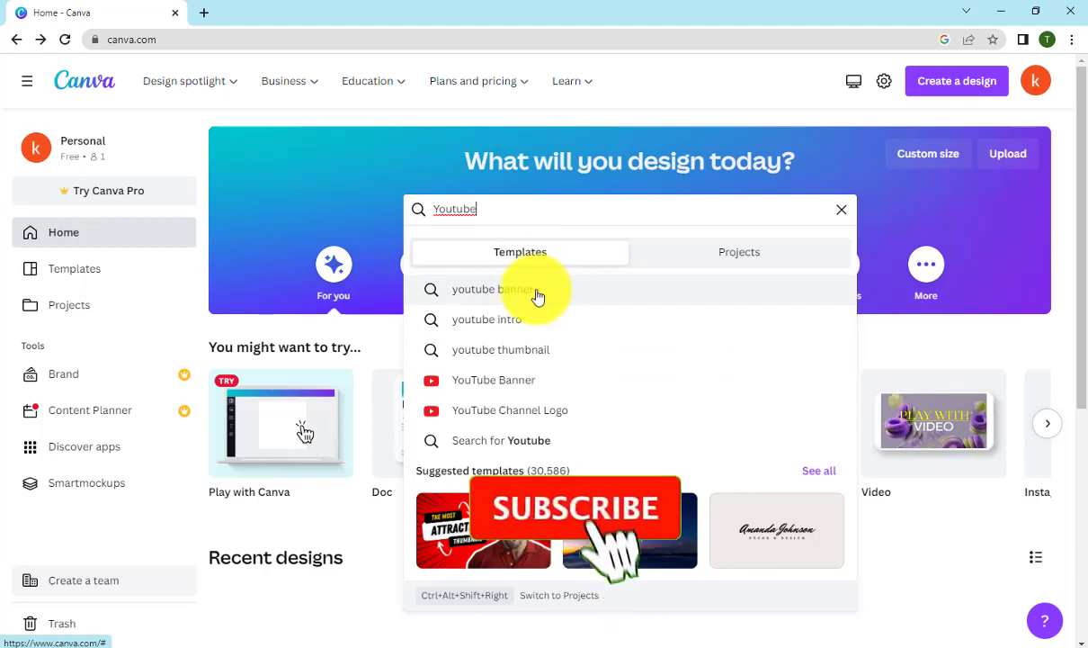
{"action": "right_click", "coordinate": [540, 416]}
{"action": "left_click", "coordinate": [553, 419]}
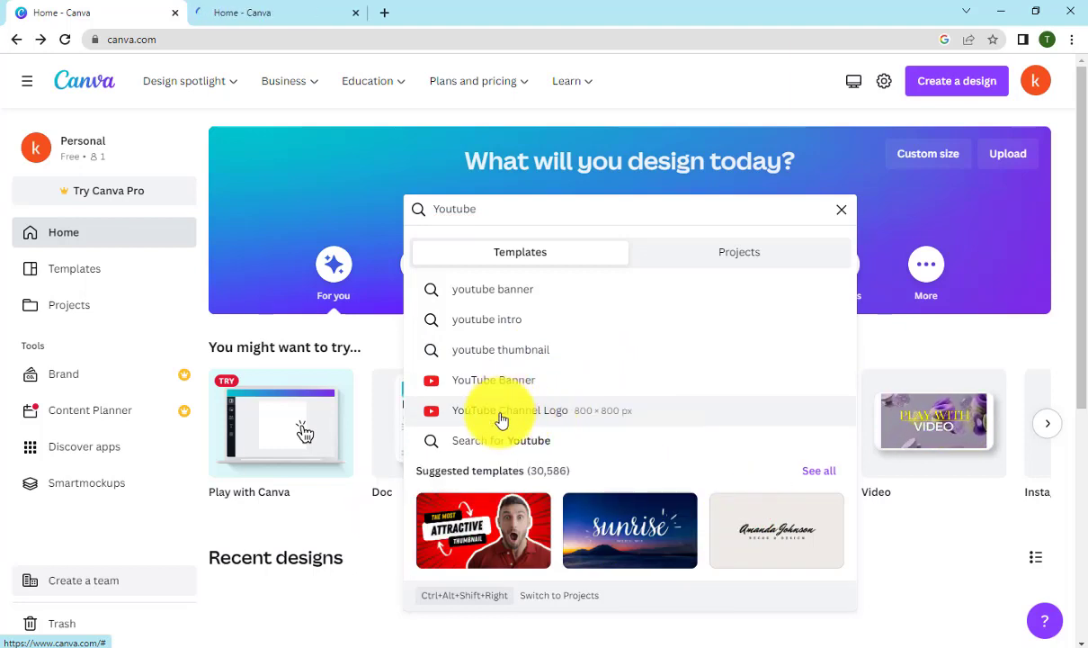
Search the templates for "youtube thumbnail" and look over the resulting designs and the available category, style, theme and price filters.
{"action": "left_click", "coordinate": [500, 350]}
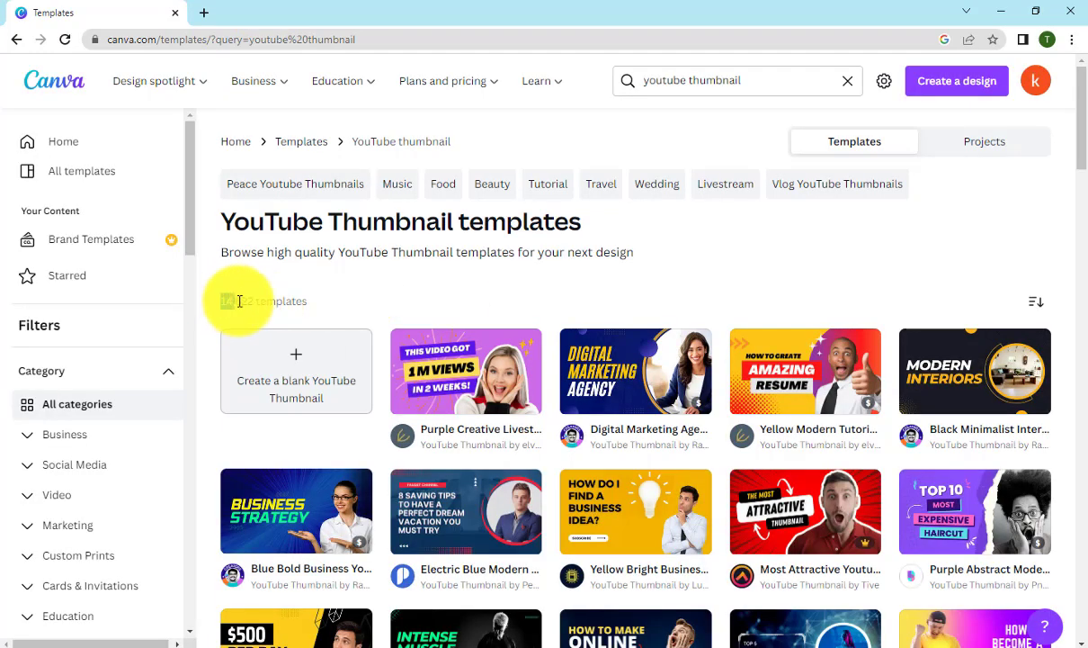
{"action": "left_click_drag", "start_coordinate": [254, 302], "coordinate": [406, 300]}
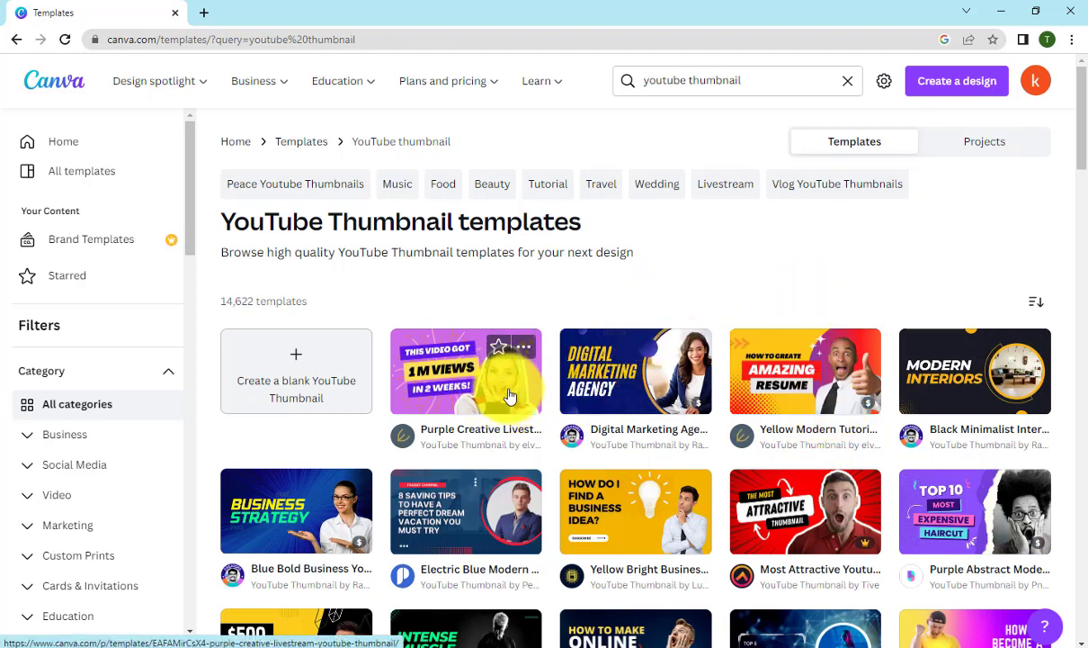
{"action": "scroll", "coordinate": [685, 395], "scroll_direction": "down", "scroll_amount": 2}
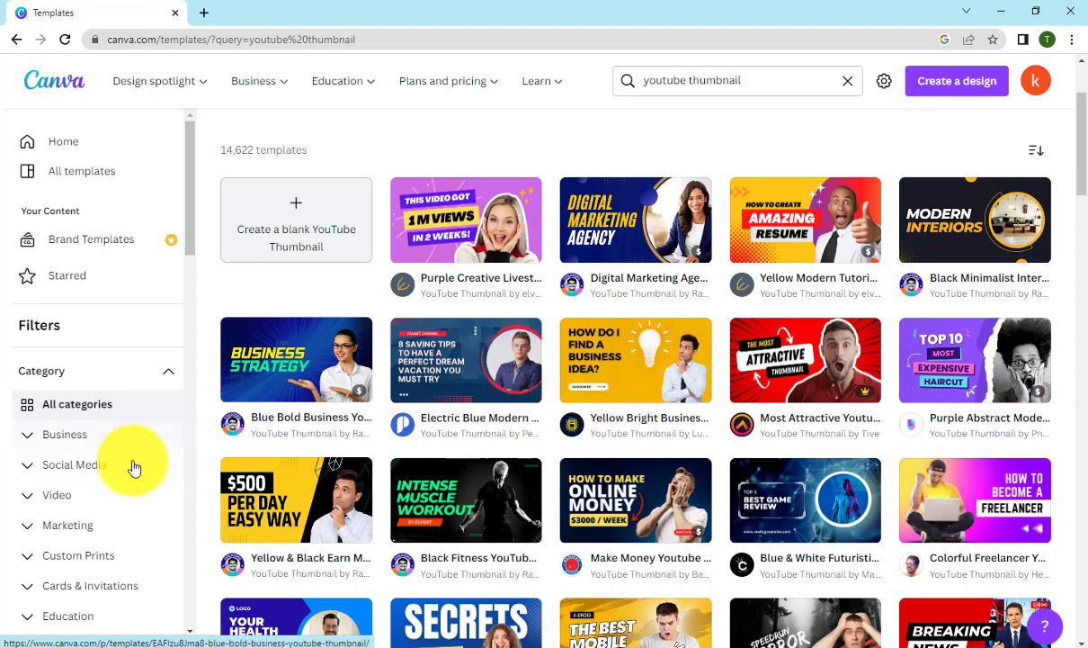
{"action": "scroll", "coordinate": [133, 462], "scroll_direction": "up", "scroll_amount": 2}
{"action": "scroll", "coordinate": [65, 330], "scroll_direction": "down", "scroll_amount": 4}
{"action": "scroll", "coordinate": [65, 503], "scroll_direction": "down", "scroll_amount": 9}
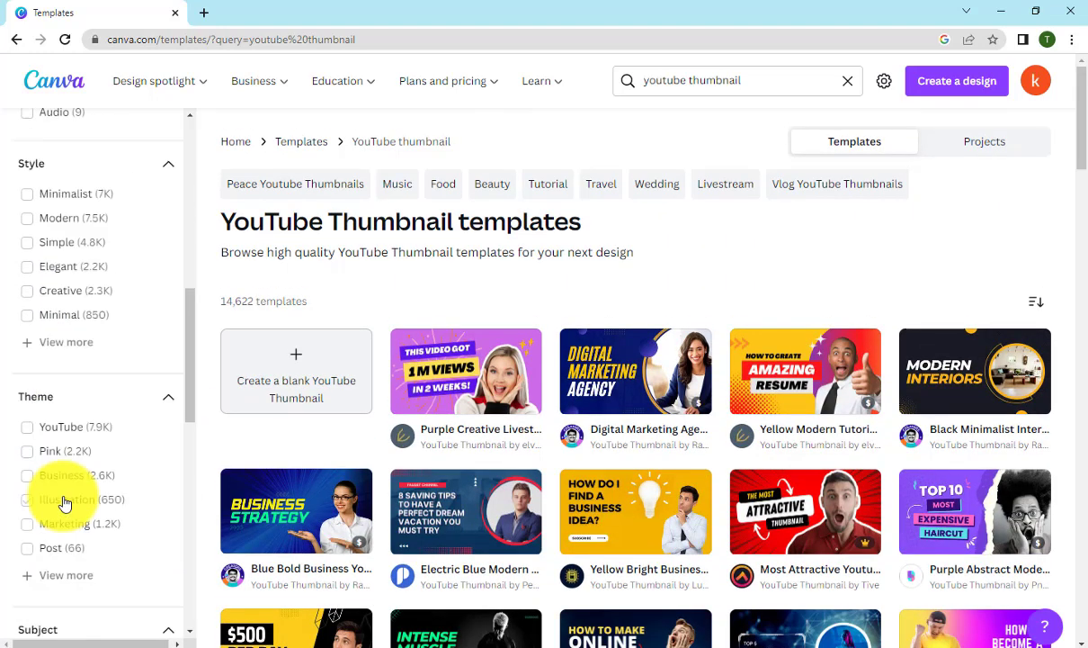
{"action": "scroll", "coordinate": [66, 546], "scroll_direction": "down", "scroll_amount": 4}
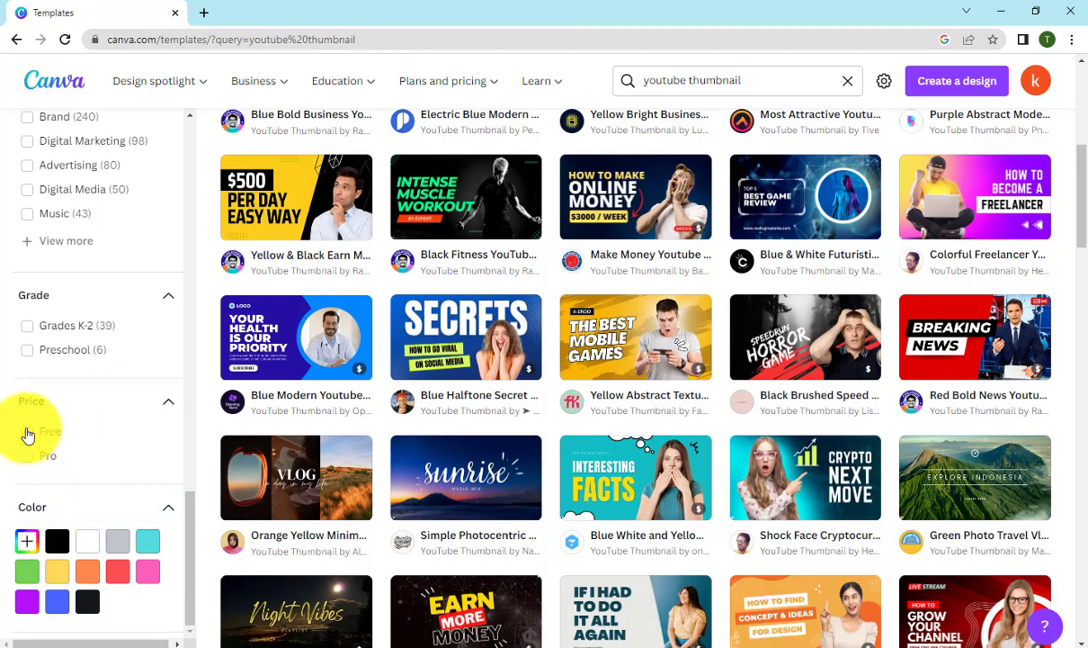
Filter the thumbnail templates by white, browse them, and switch the color filter to red.
{"action": "left_click", "coordinate": [89, 543]}
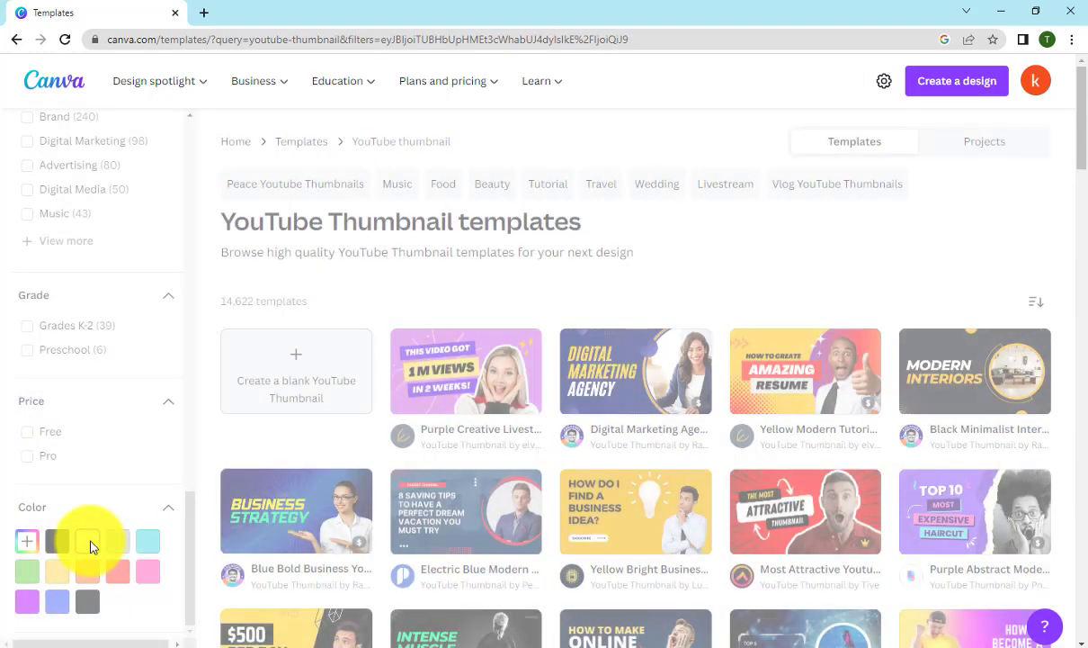
{"action": "scroll", "coordinate": [511, 450], "scroll_direction": "down", "scroll_amount": 3}
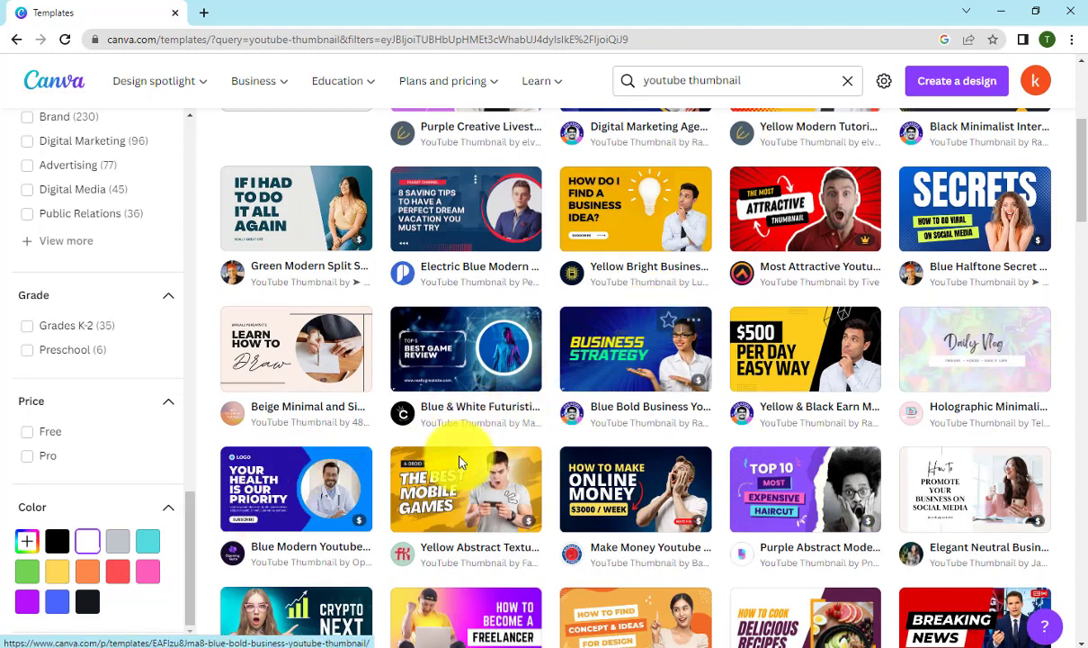
{"action": "left_click", "coordinate": [116, 570]}
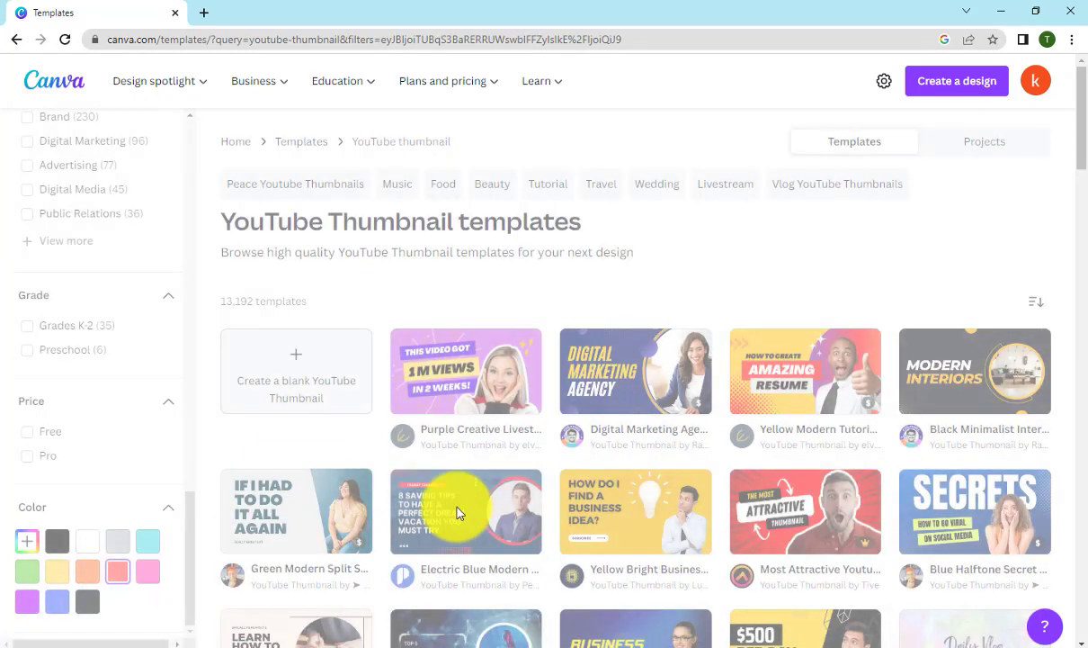
{"action": "scroll", "coordinate": [765, 454], "scroll_direction": "down", "scroll_amount": 5}
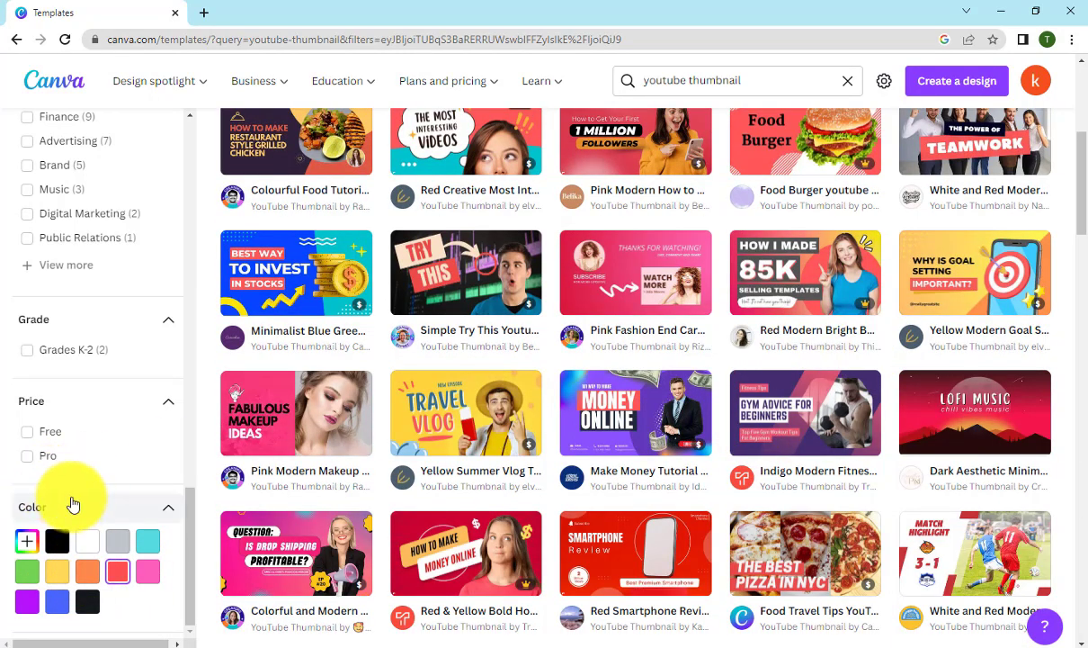
Restrict the red thumbnail templates to free ones, browse the results, and clear the price filter again.
{"action": "scroll", "coordinate": [45, 360], "scroll_direction": "down", "scroll_amount": 3}
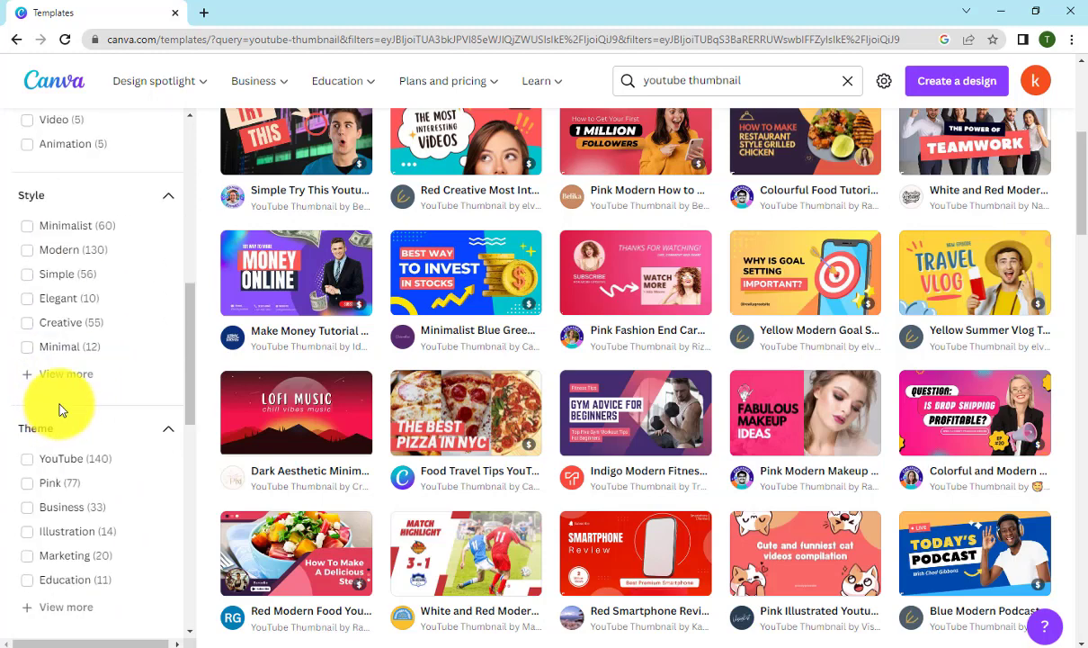
{"action": "scroll", "coordinate": [440, 432], "scroll_direction": "up", "scroll_amount": 5}
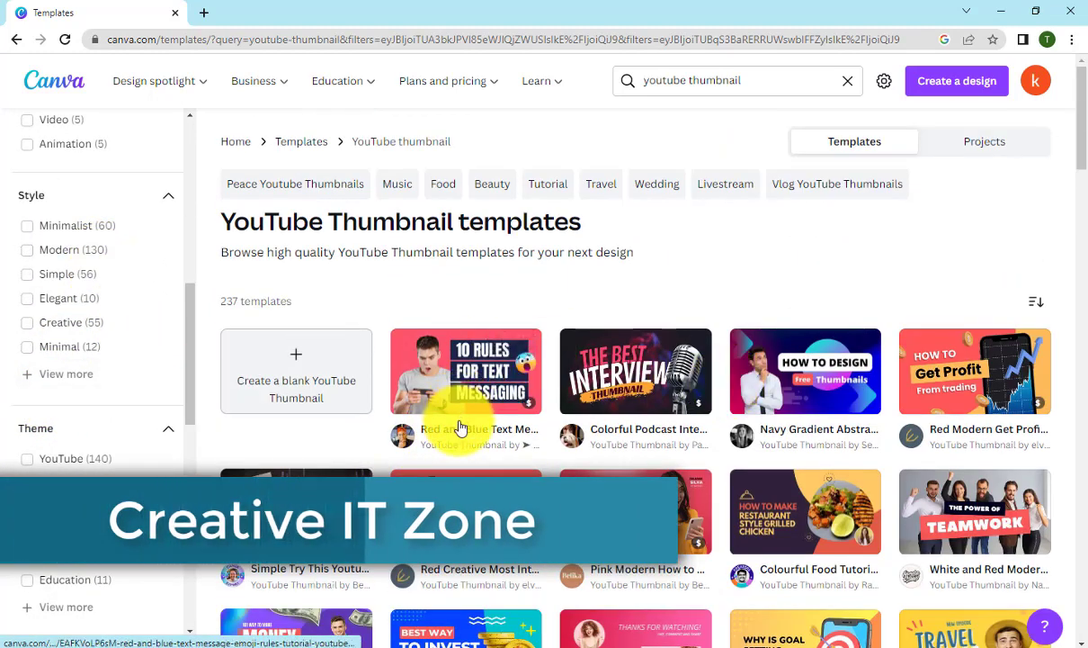
{"action": "scroll", "coordinate": [333, 424], "scroll_direction": "down", "scroll_amount": 5}
{"action": "scroll", "coordinate": [80, 462], "scroll_direction": "down", "scroll_amount": 4}
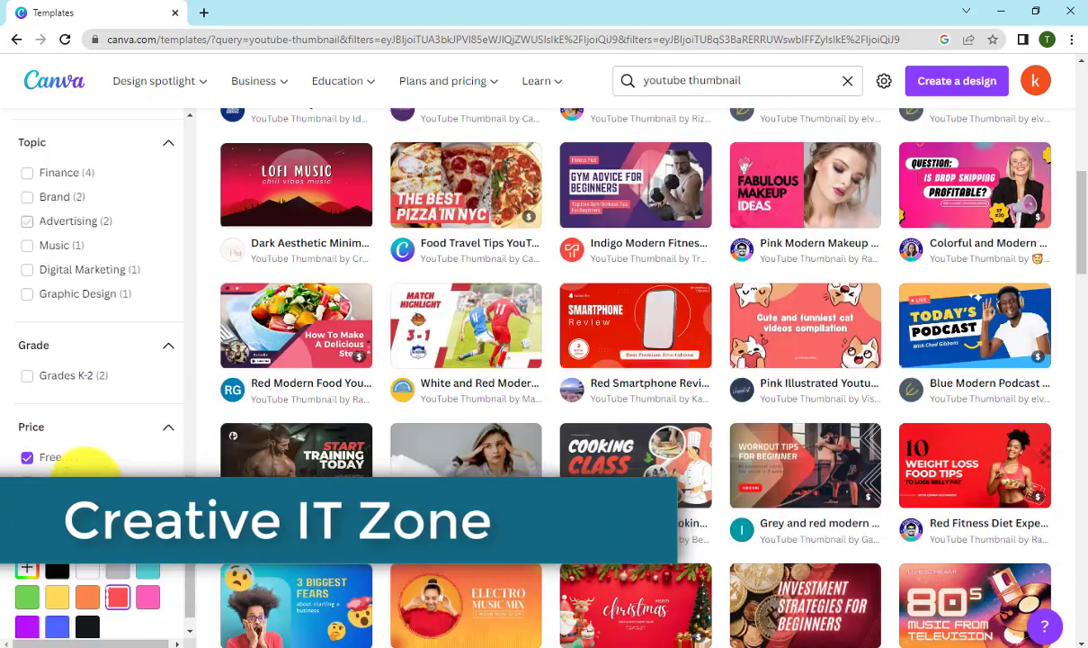
{"action": "left_click", "coordinate": [27, 432]}
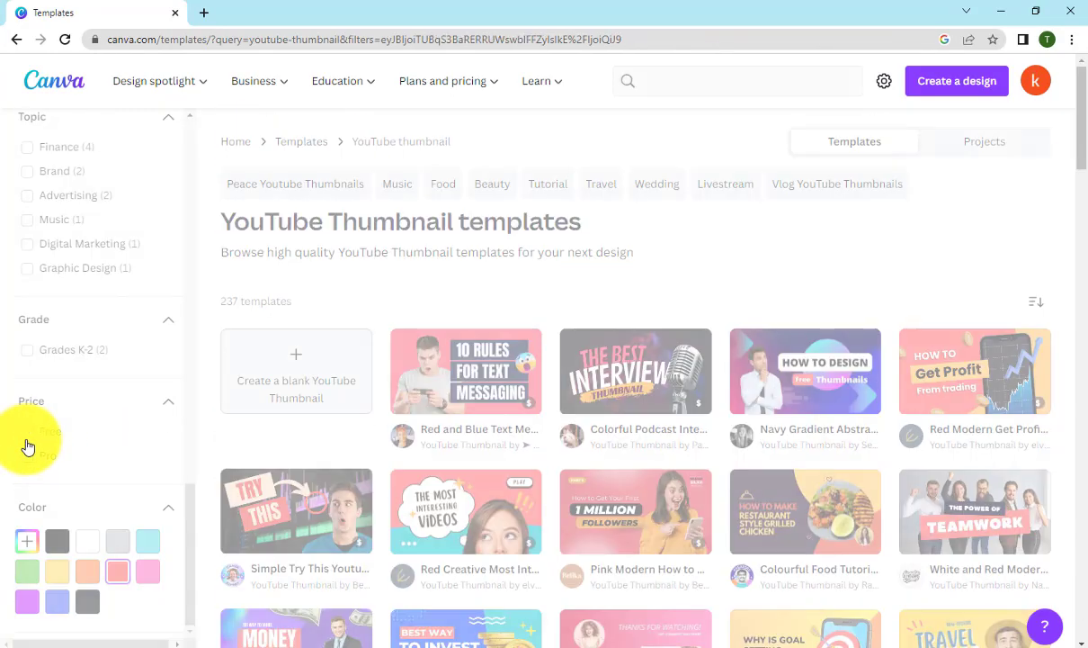
Open the Red Smartphone Review Youtube Thumbnail template for customizing and go through the editor's introductory tour.
{"action": "scroll", "coordinate": [630, 431], "scroll_direction": "down", "scroll_amount": 5}
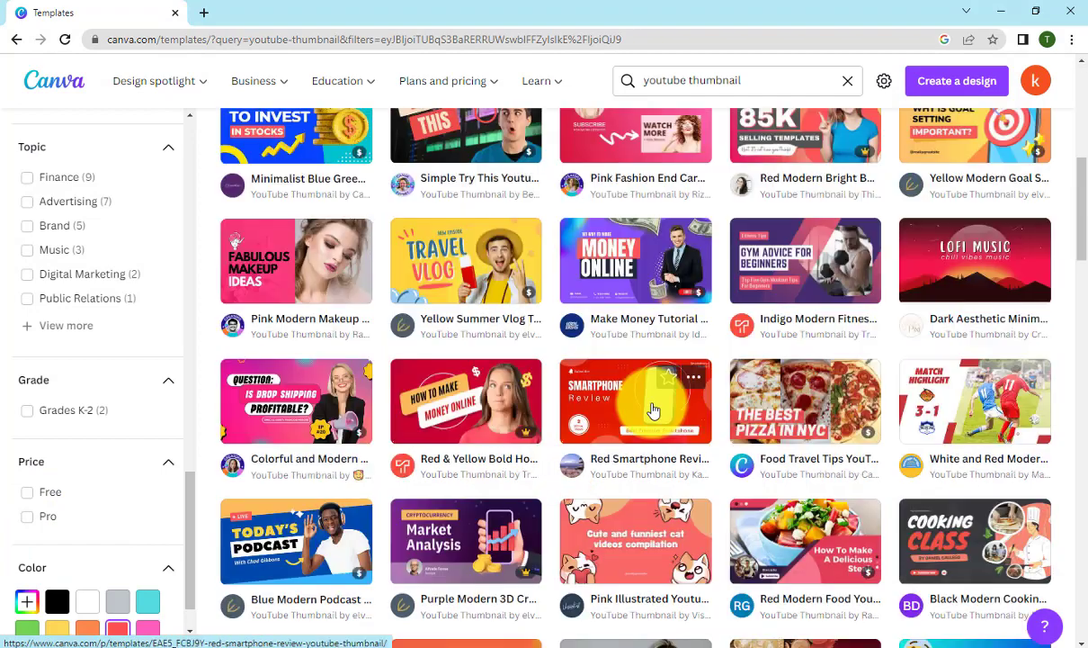
{"action": "left_click", "coordinate": [653, 410]}
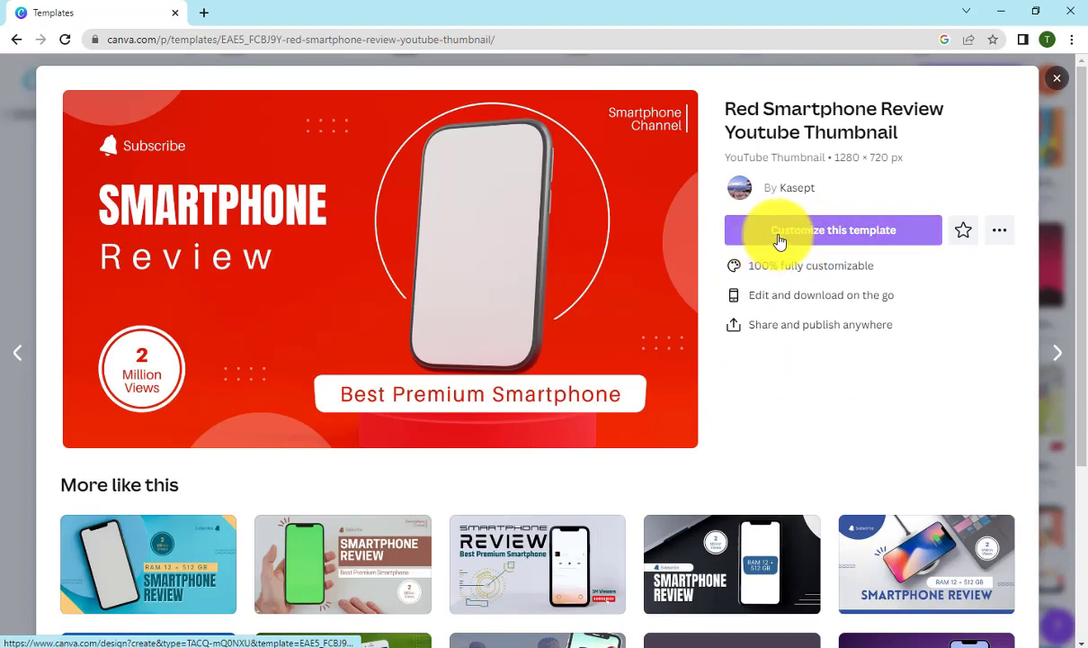
{"action": "left_click", "coordinate": [809, 229]}
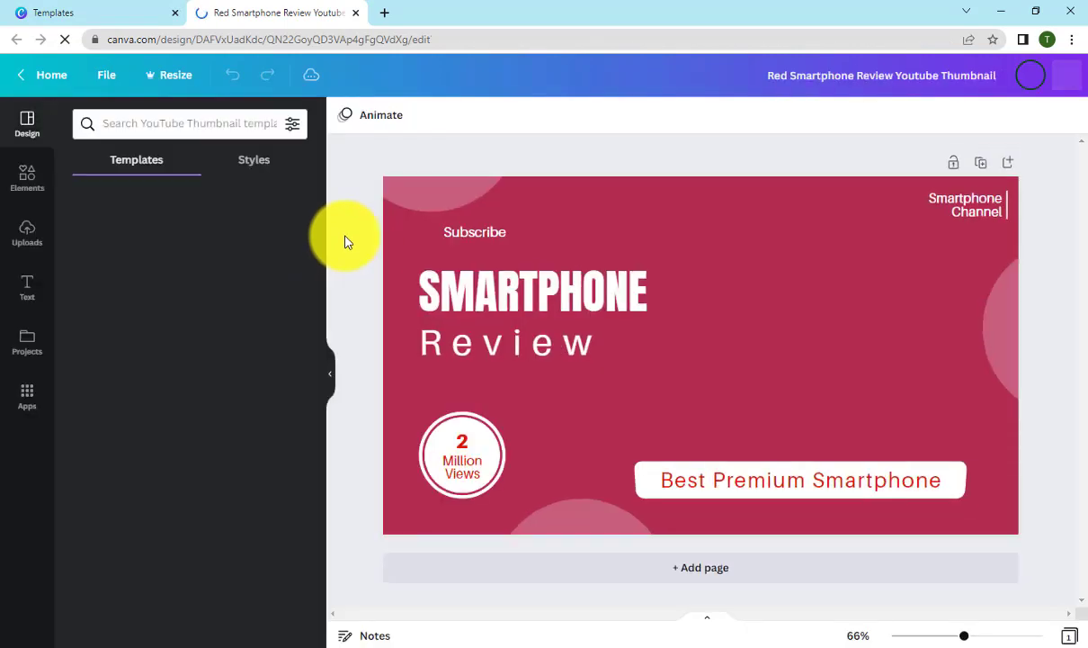
{"action": "left_click", "coordinate": [275, 378]}
{"action": "left_click", "coordinate": [270, 351]}
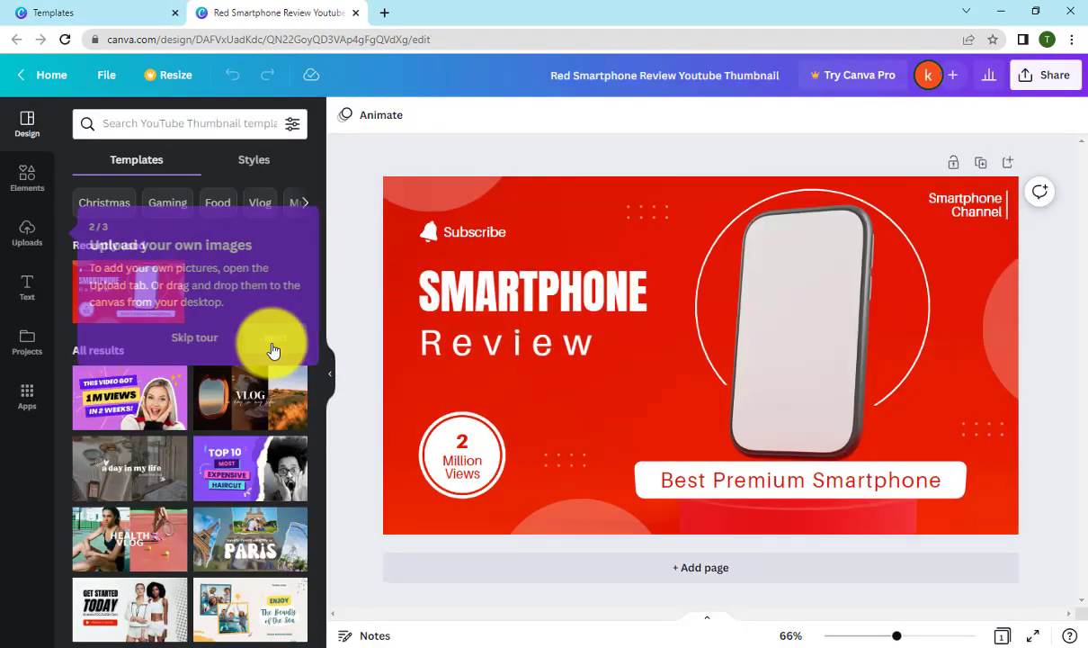
{"action": "left_click", "coordinate": [1036, 221]}
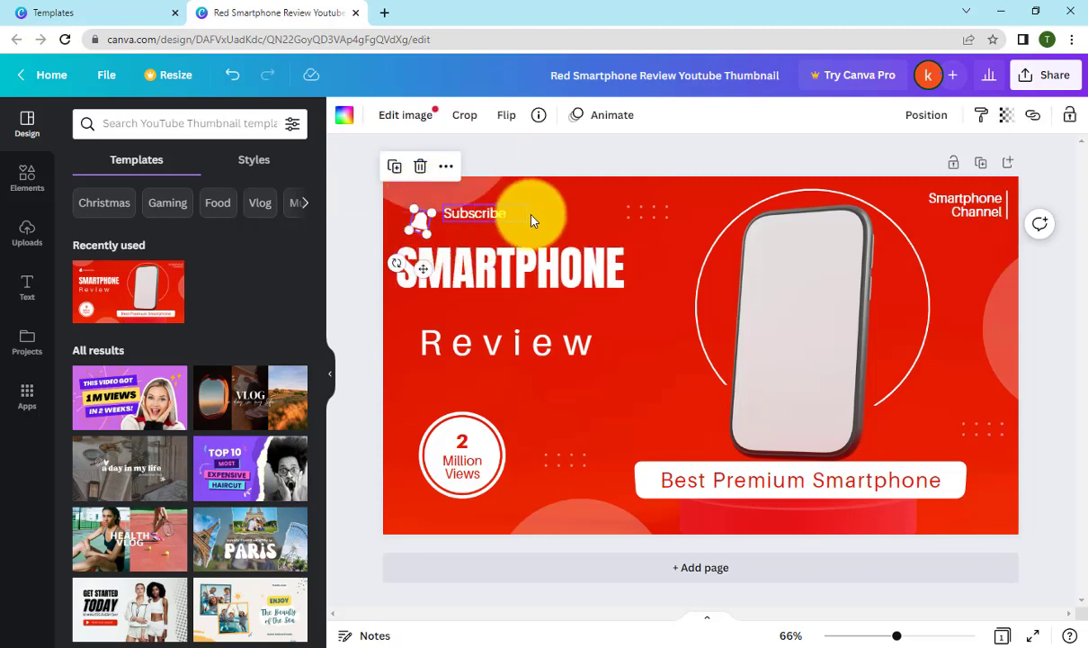
Reposition the SMARTPHONE and Review headings and the white circle outline on the thumbnail.
{"action": "left_click", "coordinate": [479, 222]}
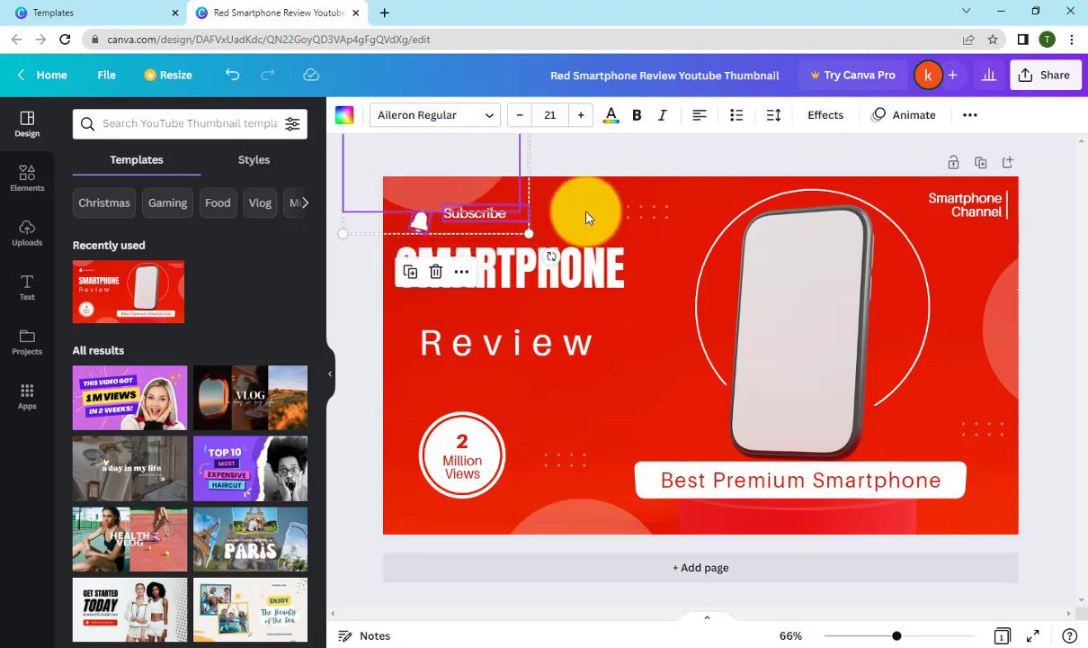
{"action": "left_click", "coordinate": [602, 142]}
{"action": "left_click_drag", "start_coordinate": [584, 236], "coordinate": [568, 343]}
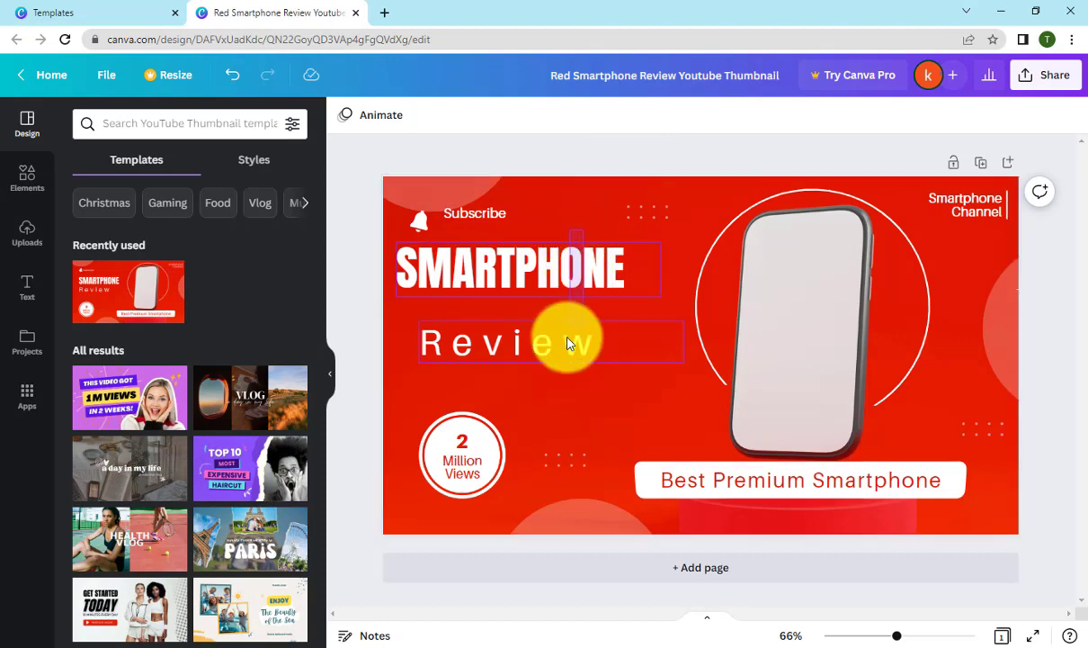
{"action": "mouse_move", "coordinate": [562, 384]}
{"action": "left_mouse_down"}
{"action": "mouse_move", "coordinate": [572, 368]}
{"action": "mouse_move", "coordinate": [572, 388]}
{"action": "mouse_move", "coordinate": [563, 360]}
{"action": "mouse_move", "coordinate": [562, 384]}
{"action": "left_mouse_up"}
{"action": "left_click", "coordinate": [590, 218]}
{"action": "mouse_move", "coordinate": [583, 274]}
{"action": "left_mouse_down"}
{"action": "mouse_move", "coordinate": [595, 282]}
{"action": "mouse_move", "coordinate": [584, 284]}
{"action": "mouse_move", "coordinate": [592, 276]}
{"action": "left_mouse_up"}
{"action": "mouse_move", "coordinate": [816, 321]}
{"action": "left_mouse_down"}
{"action": "mouse_move", "coordinate": [872, 330]}
{"action": "mouse_move", "coordinate": [811, 319]}
{"action": "mouse_move", "coordinate": [823, 324]}
{"action": "left_mouse_up"}
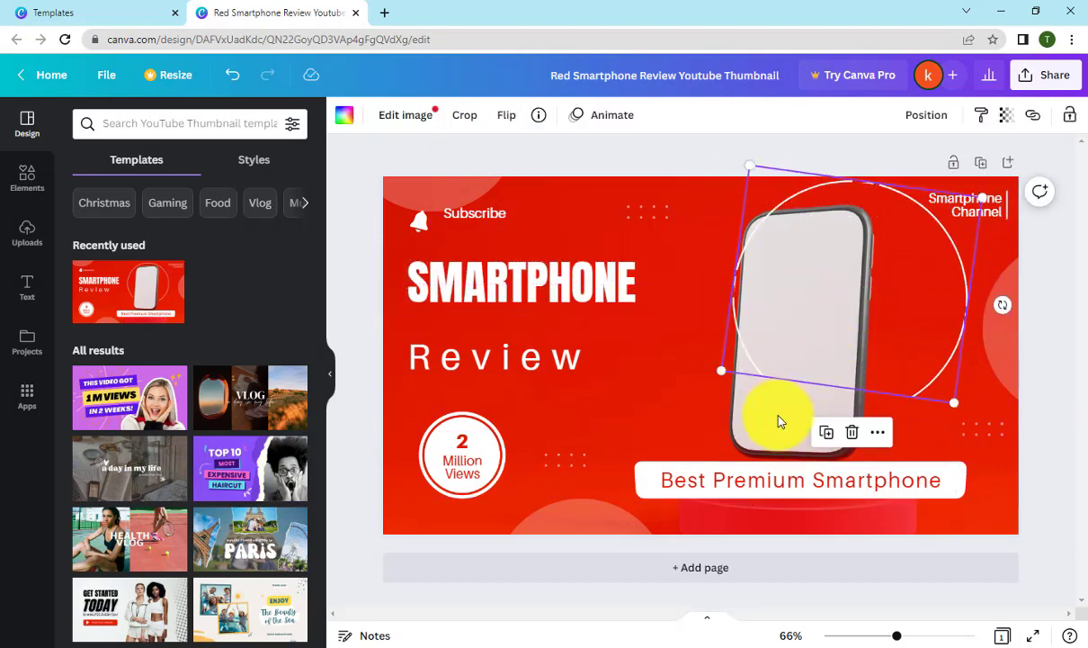
Open the thumbnail's red phone background image for cropping.
{"action": "double_click", "coordinate": [767, 419]}
{"action": "key", "text": "Escape"}
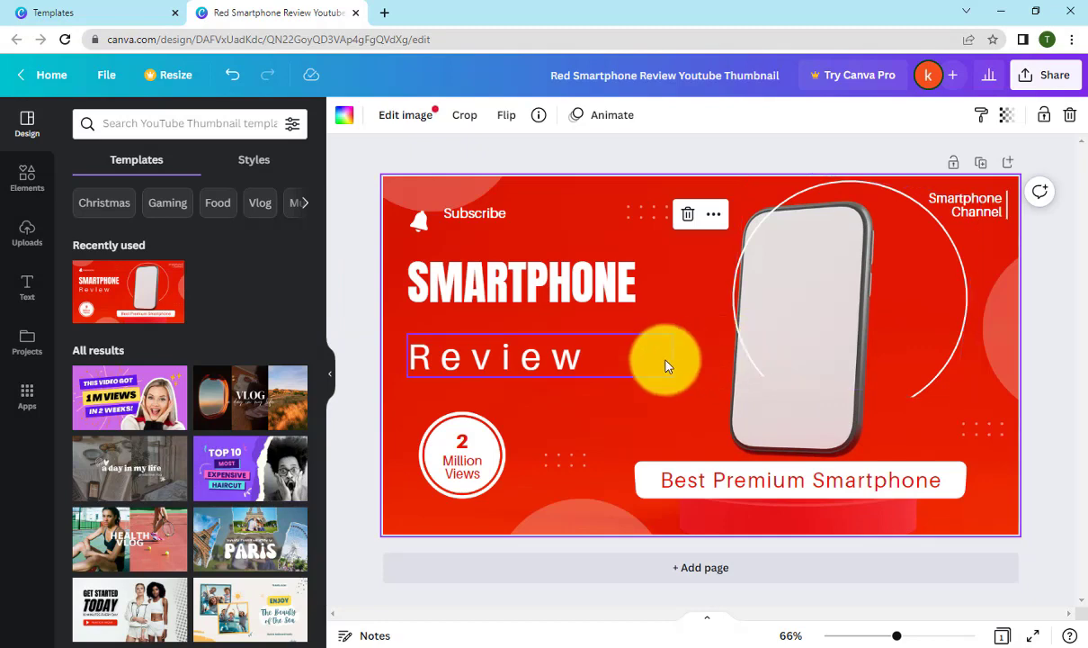
{"action": "double_click", "coordinate": [665, 364]}
{"action": "left_click", "coordinate": [701, 364]}
{"action": "double_click", "coordinate": [701, 361]}
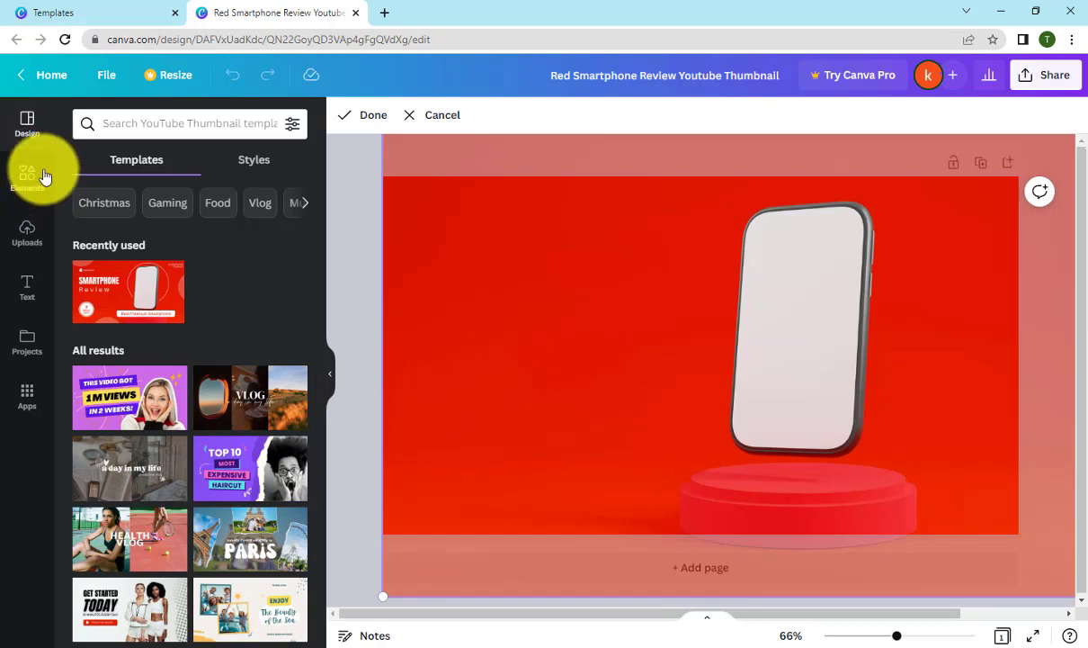
Replace the thumbnail design with the "How to Train Your Puppy" template and check its background as a separate element.
{"action": "scroll", "coordinate": [198, 400], "scroll_direction": "down", "scroll_amount": 10}
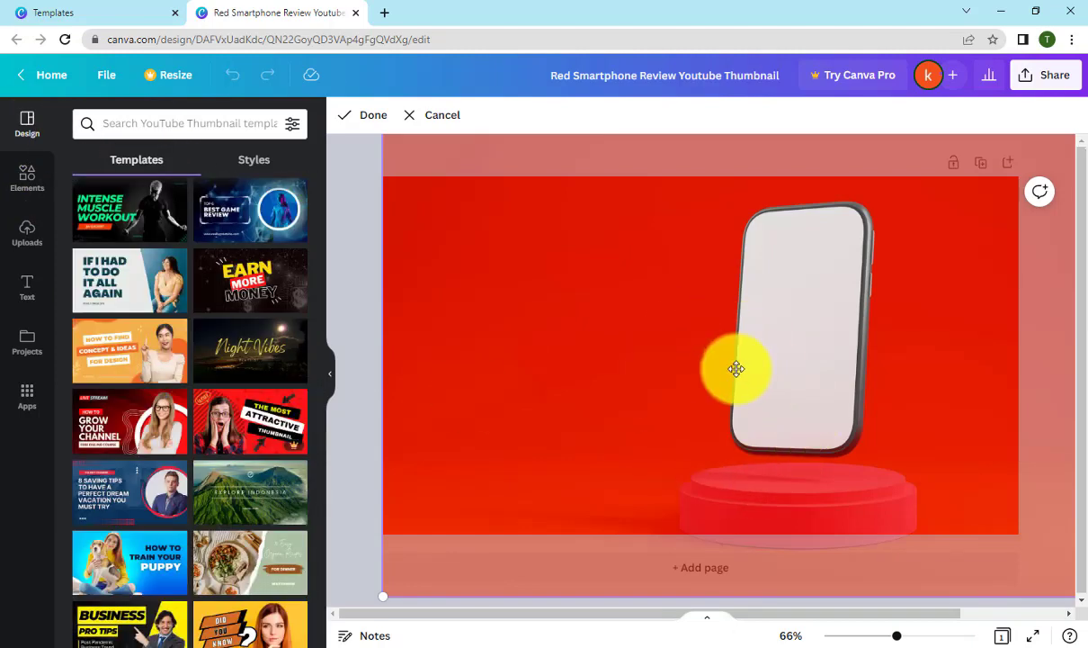
{"action": "scroll", "coordinate": [243, 445], "scroll_direction": "down", "scroll_amount": 3}
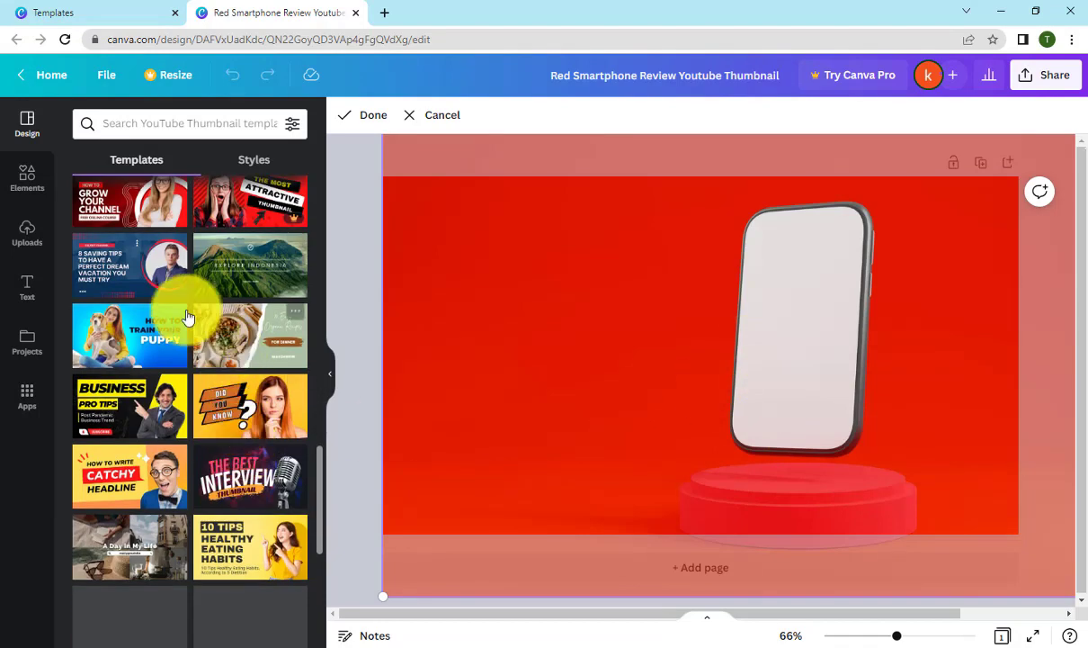
{"action": "left_click", "coordinate": [130, 344]}
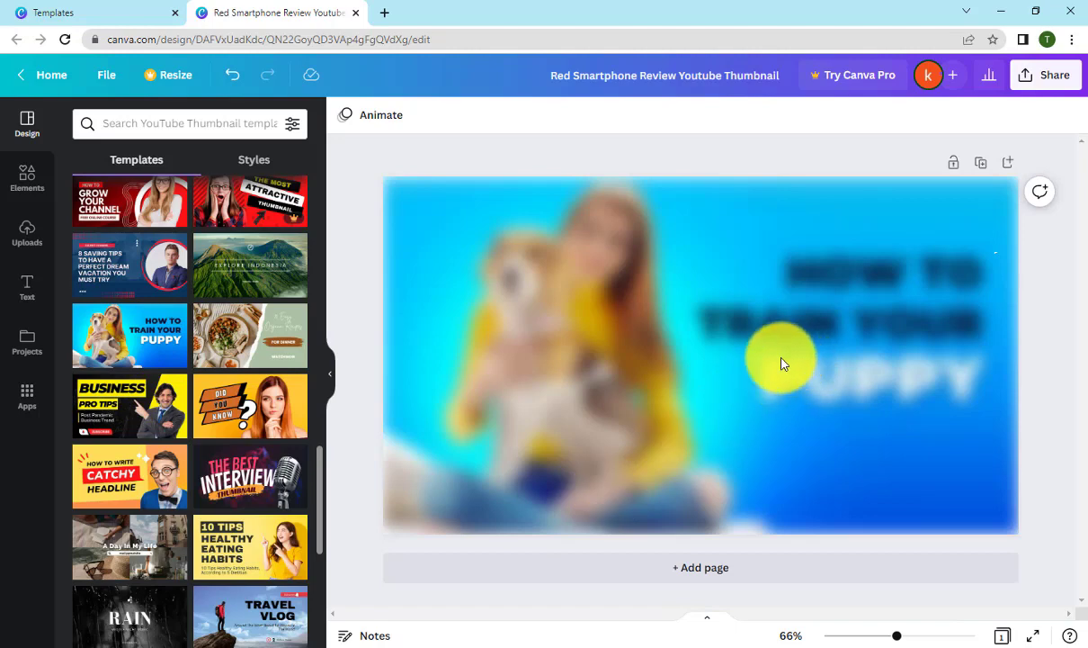
{"action": "left_click", "coordinate": [658, 424]}
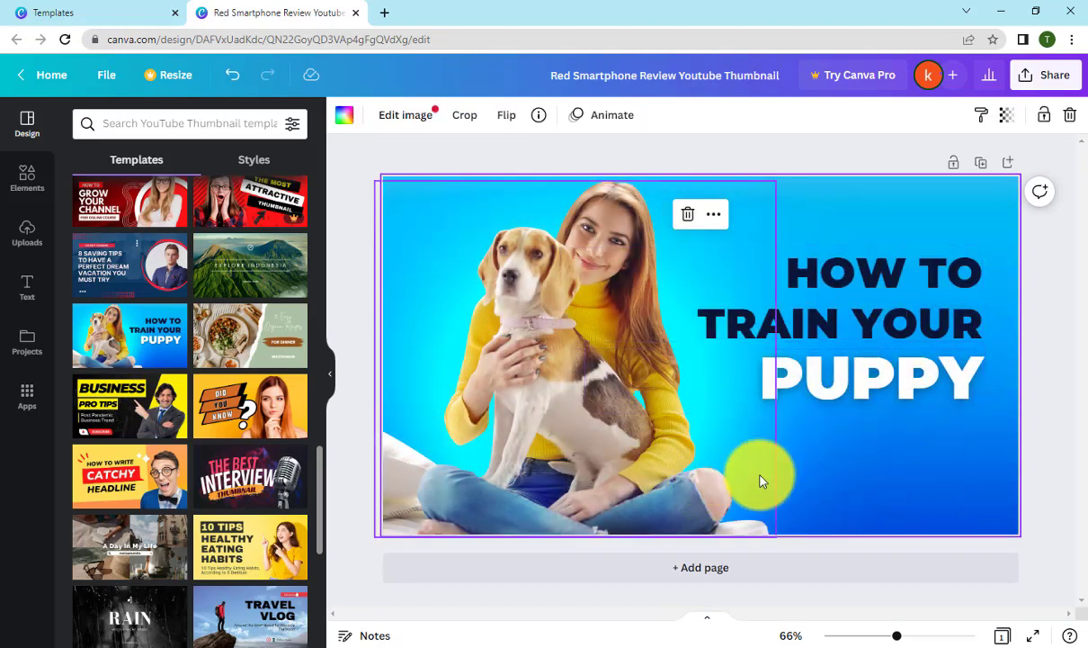
{"action": "left_click", "coordinate": [360, 272]}
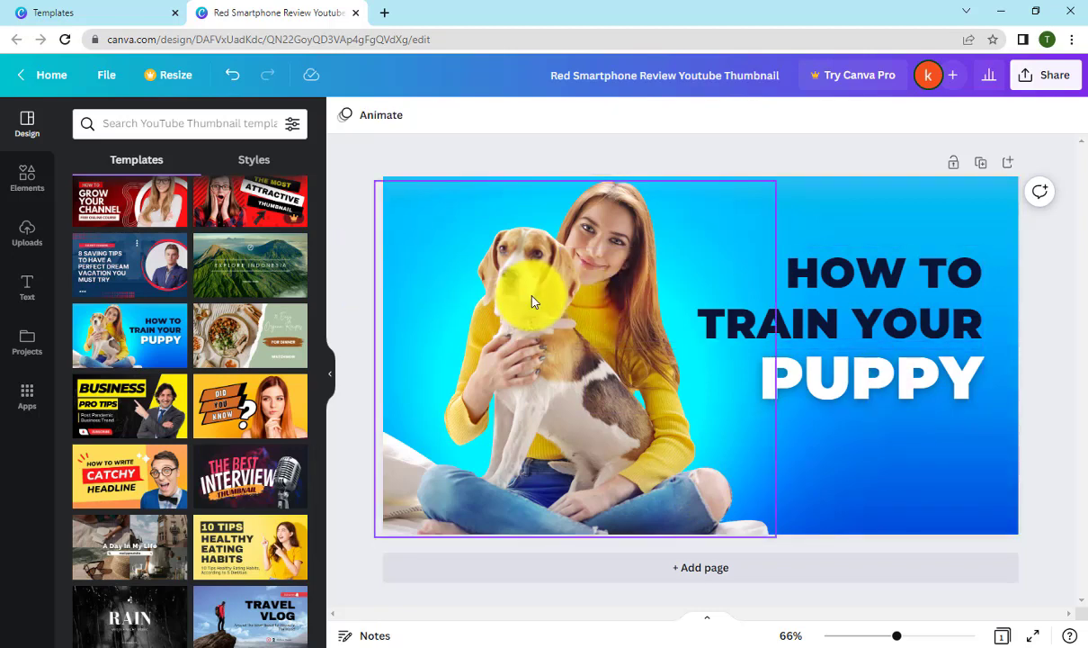
Add a second page, apply the "10 Tips Healthy Eating Habits" template to it, and shift its photo slightly upward.
{"action": "left_click", "coordinate": [695, 572]}
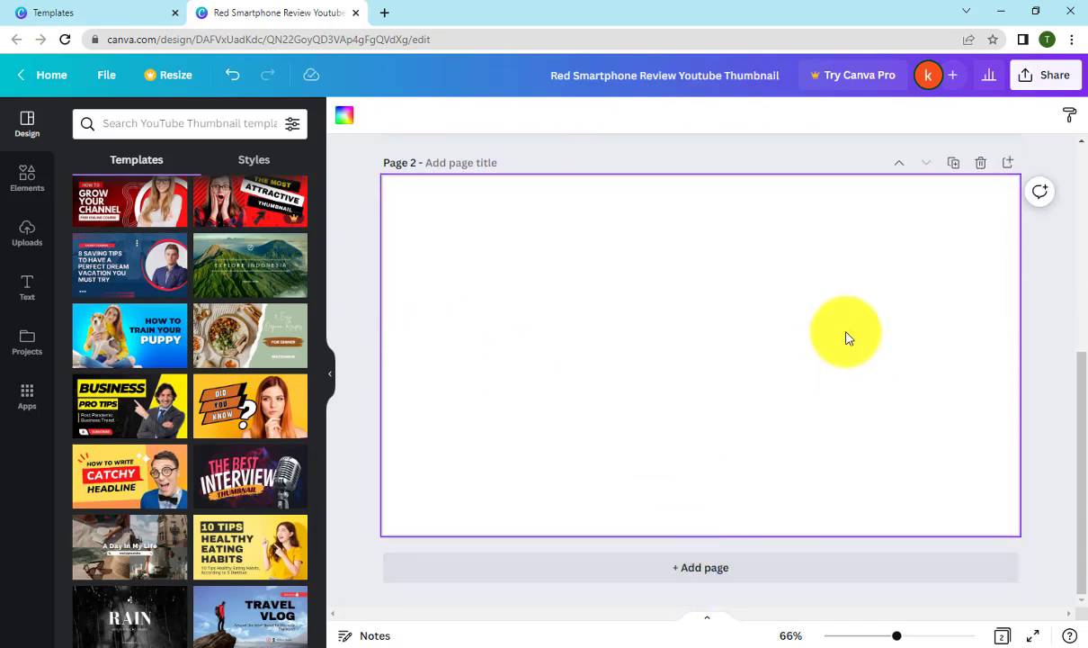
{"action": "left_click", "coordinate": [252, 554]}
{"action": "scroll", "coordinate": [777, 347], "scroll_direction": "up", "scroll_amount": 5}
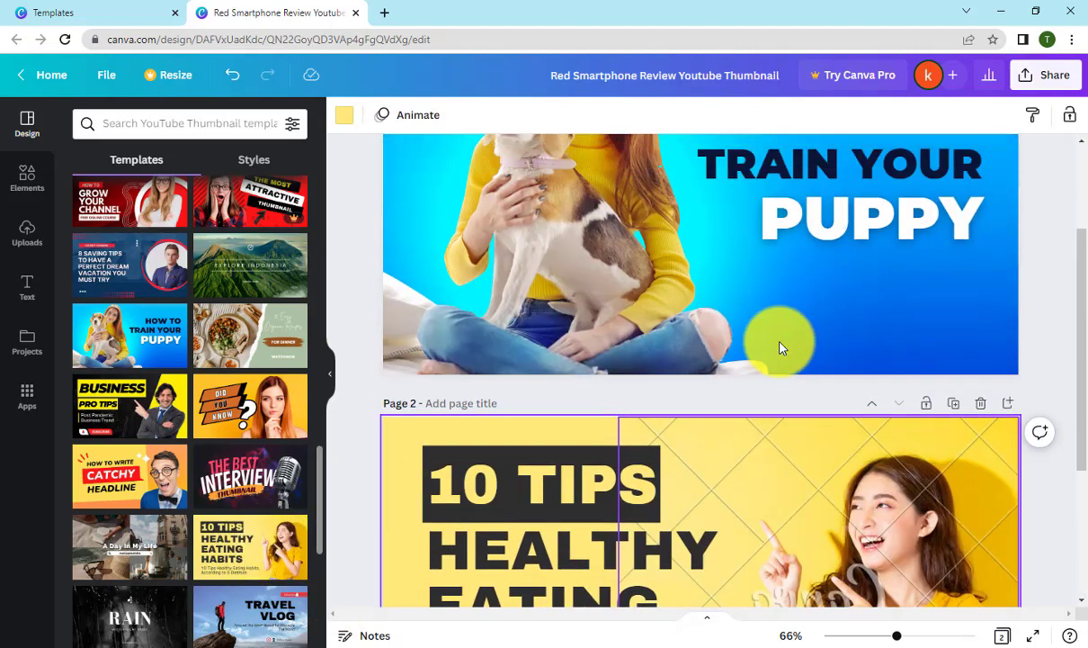
{"action": "scroll", "coordinate": [791, 348], "scroll_direction": "down", "scroll_amount": 5}
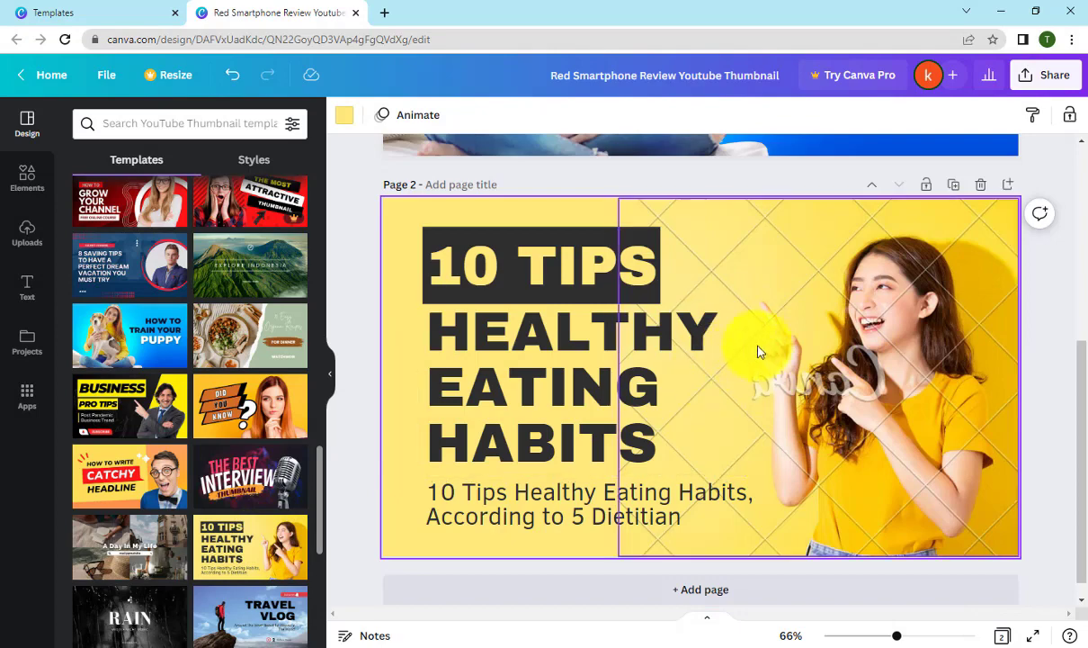
{"action": "left_click_drag", "start_coordinate": [777, 344], "coordinate": [765, 314]}
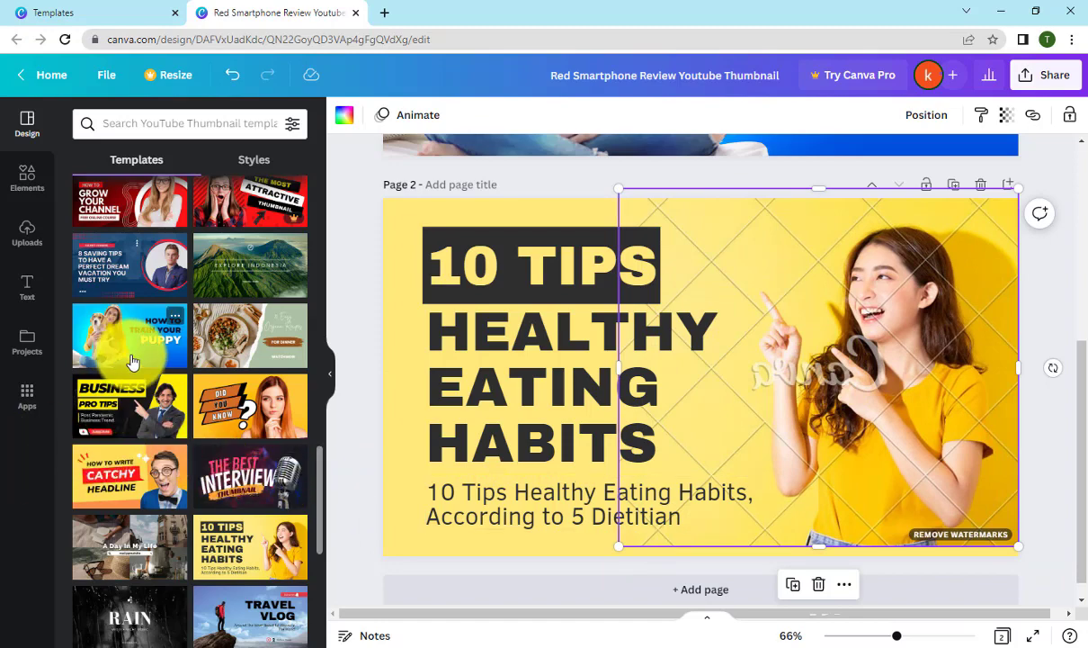
Try the "How to Grow Your Channel" template on page 2 and replace it with the "How Do I Find a Business Idea?" template.
{"action": "scroll", "coordinate": [140, 364], "scroll_direction": "up", "scroll_amount": 1}
{"action": "left_click", "coordinate": [131, 284]}
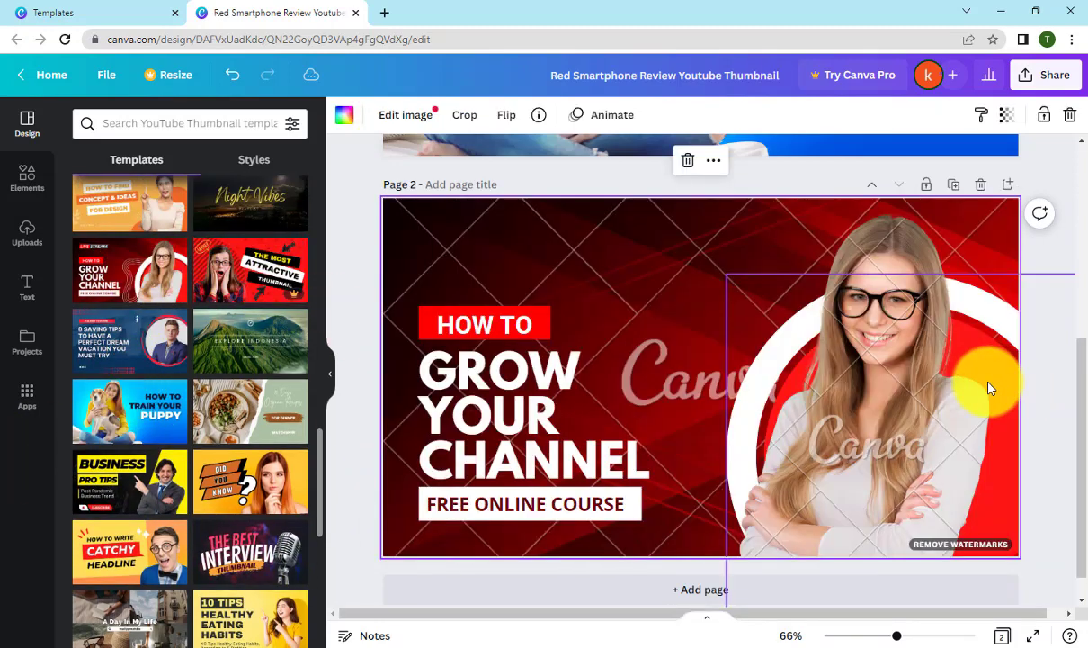
{"action": "scroll", "coordinate": [131, 416], "scroll_direction": "up", "scroll_amount": 1}
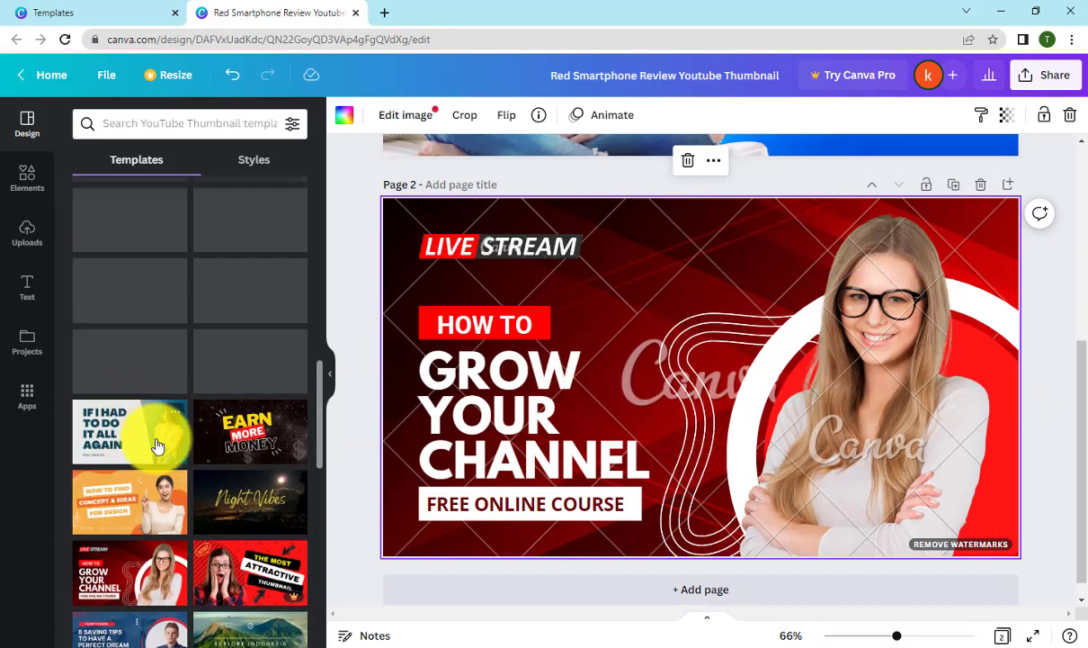
{"action": "left_click", "coordinate": [255, 316]}
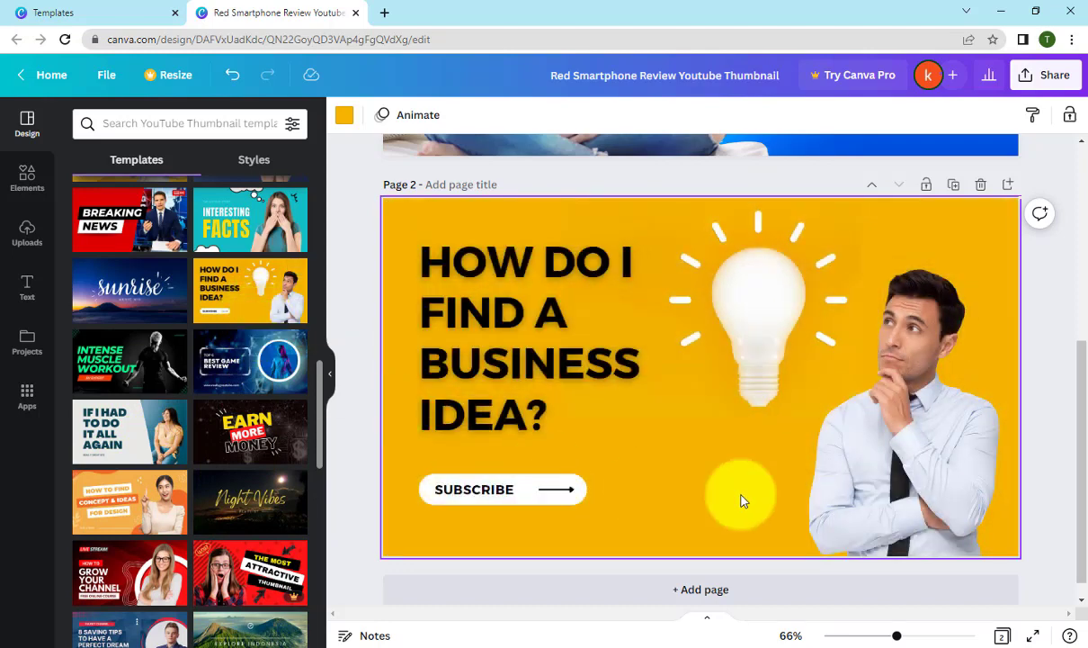
Duplicate the "How to Train Your Puppy" page and delete the copy.
{"action": "scroll", "coordinate": [755, 495], "scroll_direction": "up", "scroll_amount": 5}
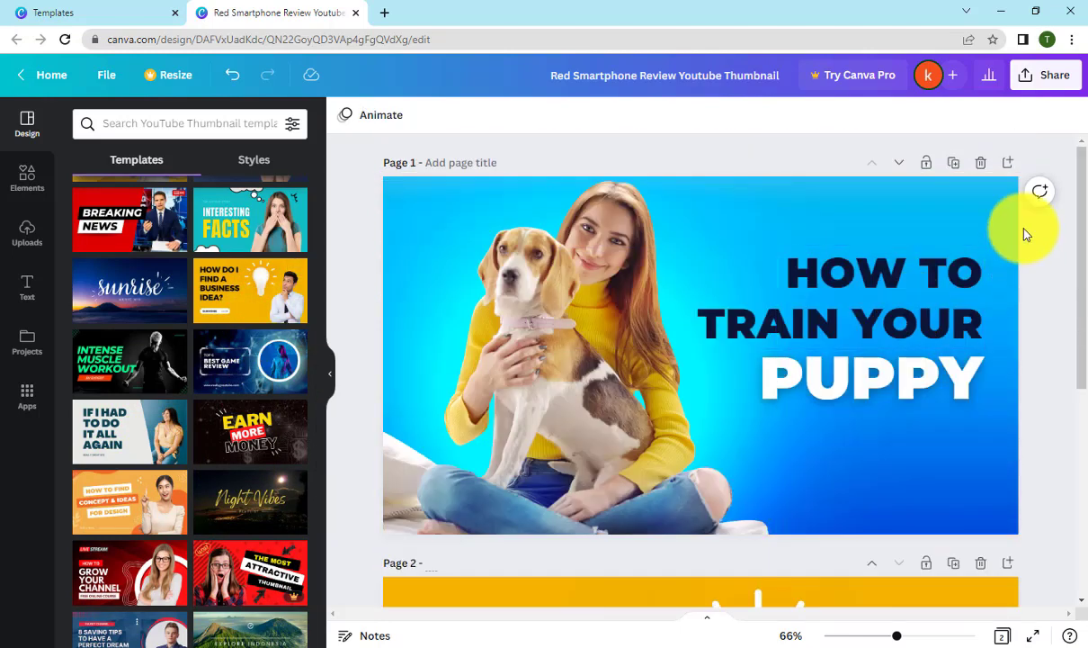
{"action": "left_click", "coordinate": [959, 170]}
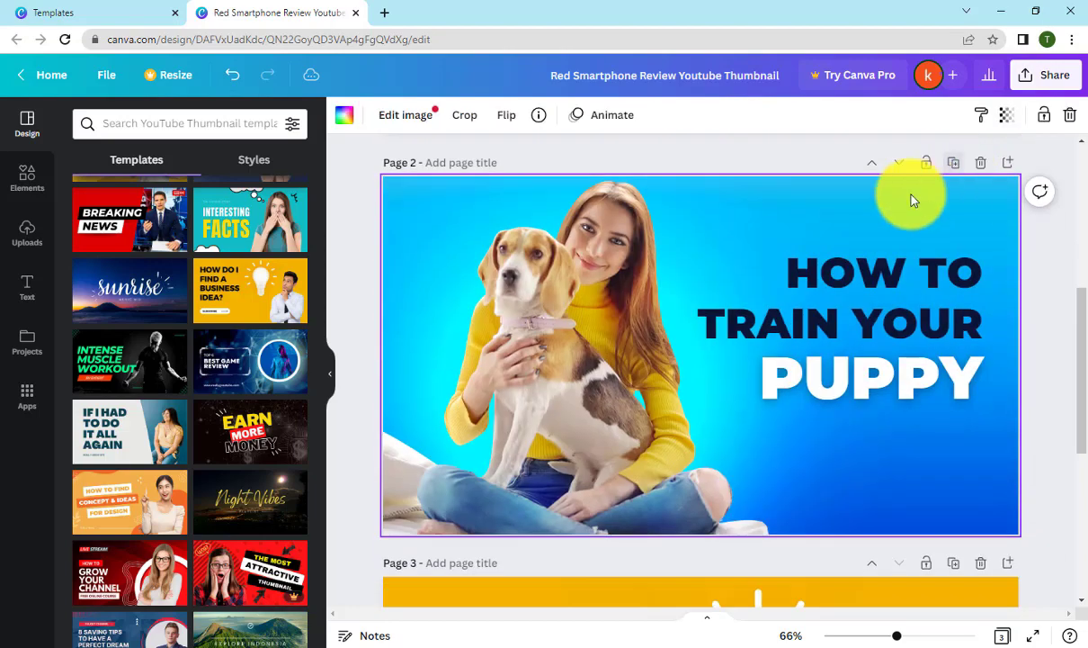
{"action": "scroll", "coordinate": [890, 351], "scroll_direction": "up", "scroll_amount": 3}
{"action": "left_click", "coordinate": [982, 392]}
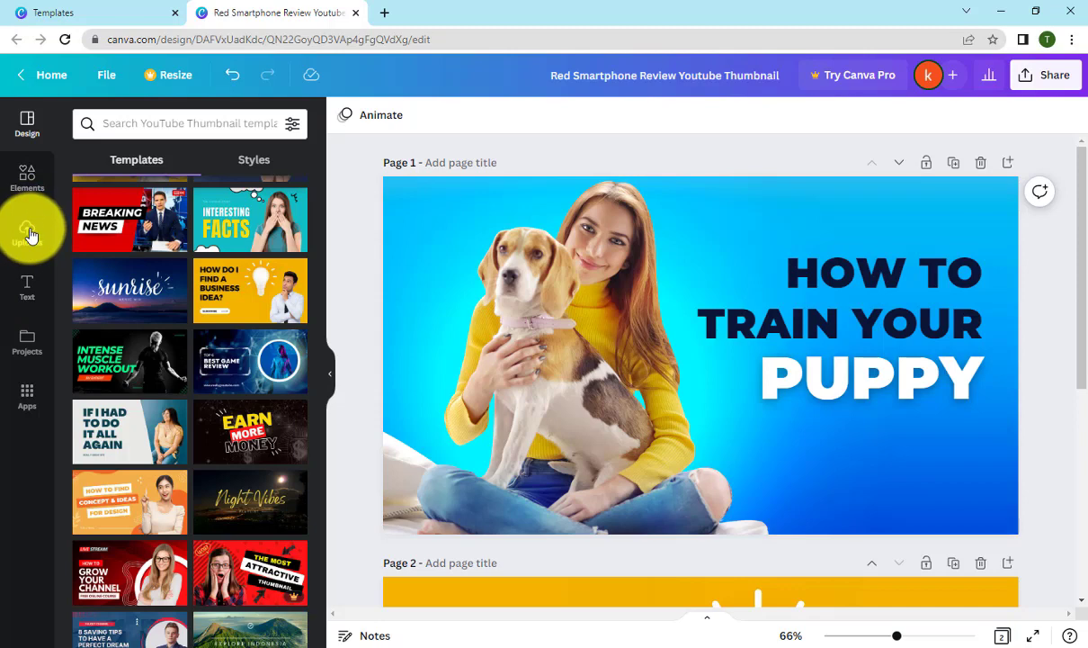
Look through the elements library, from lines, shapes and graphics down to the graphic collections.
{"action": "left_click", "coordinate": [30, 180]}
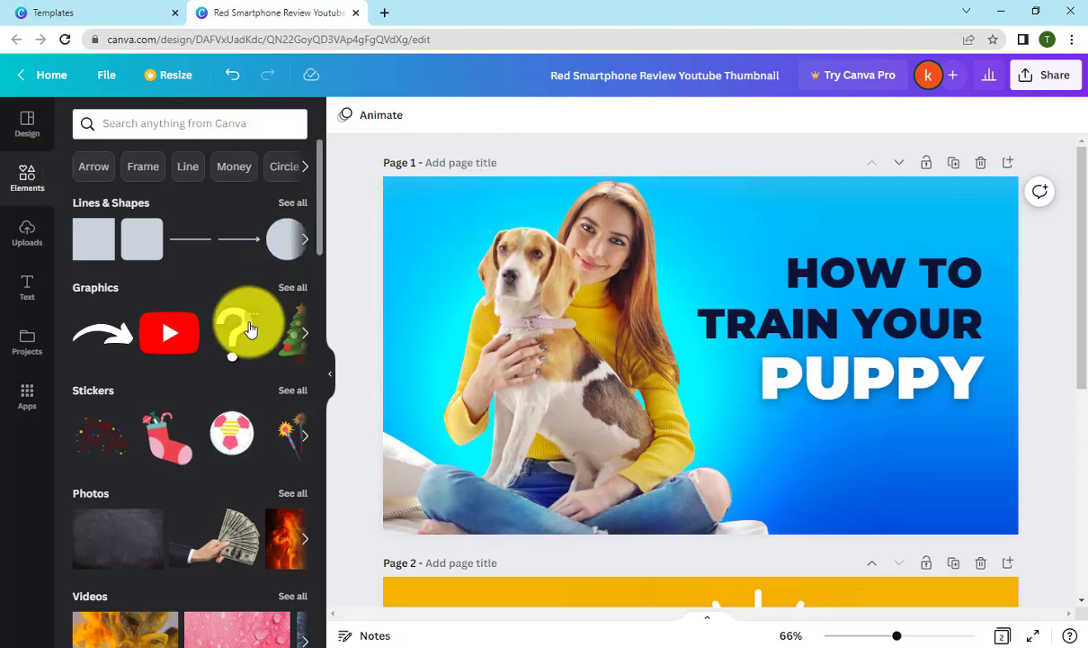
{"action": "scroll", "coordinate": [158, 360], "scroll_direction": "down", "scroll_amount": 10}
{"action": "scroll", "coordinate": [157, 361], "scroll_direction": "up", "scroll_amount": 10}
{"action": "scroll", "coordinate": [156, 360], "scroll_direction": "up", "scroll_amount": 1}
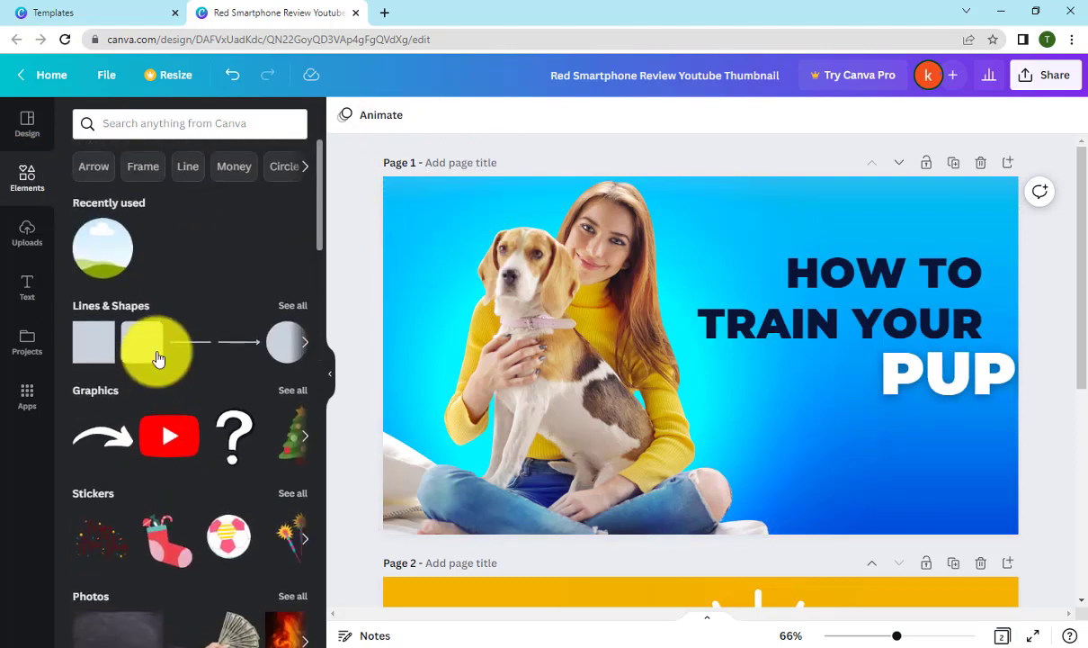
{"action": "scroll", "coordinate": [178, 305], "scroll_direction": "down", "scroll_amount": 4}
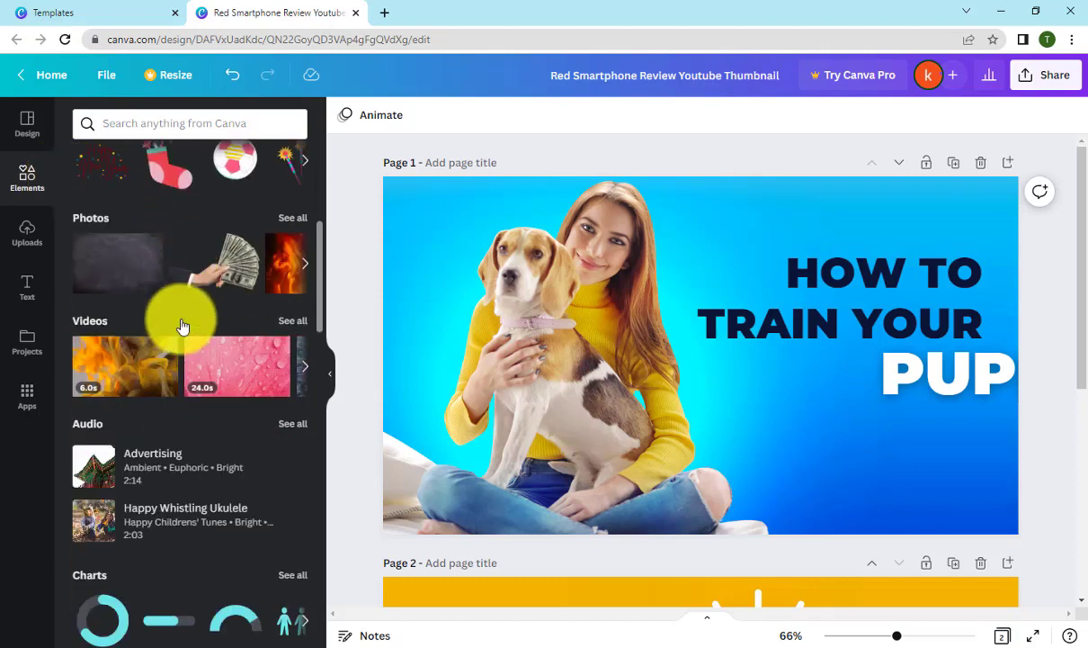
{"action": "scroll", "coordinate": [192, 306], "scroll_direction": "down", "scroll_amount": 5}
{"action": "scroll", "coordinate": [193, 296], "scroll_direction": "down", "scroll_amount": 5}
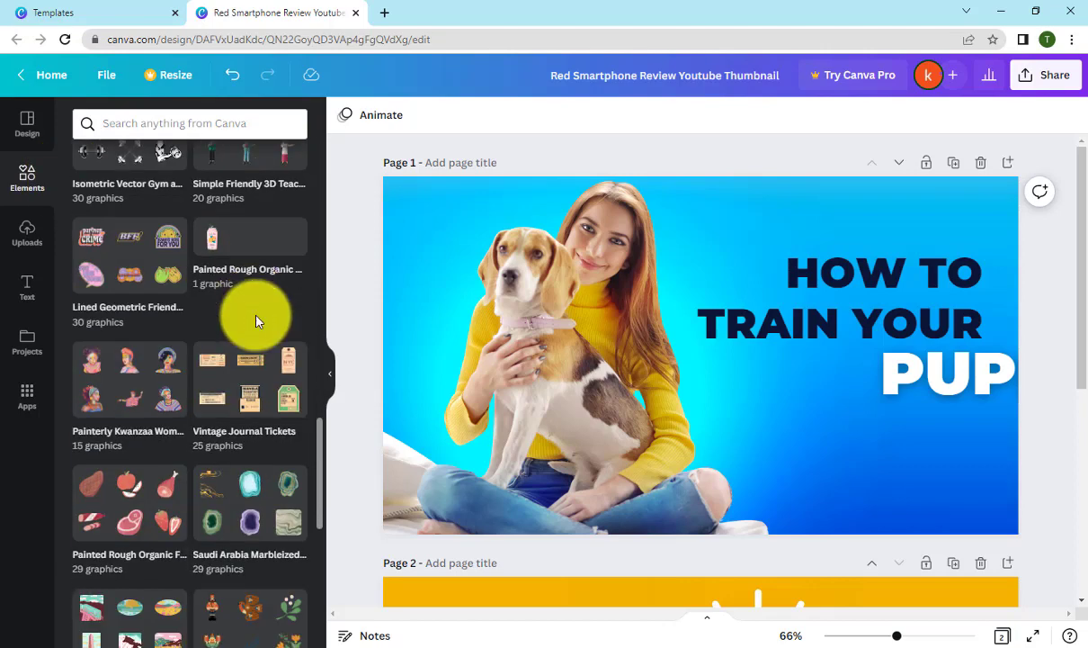
Shift the light bulb image on page 2 slightly and reposition the bulb within its crop area.
{"action": "scroll", "coordinate": [369, 320], "scroll_direction": "down", "scroll_amount": 4}
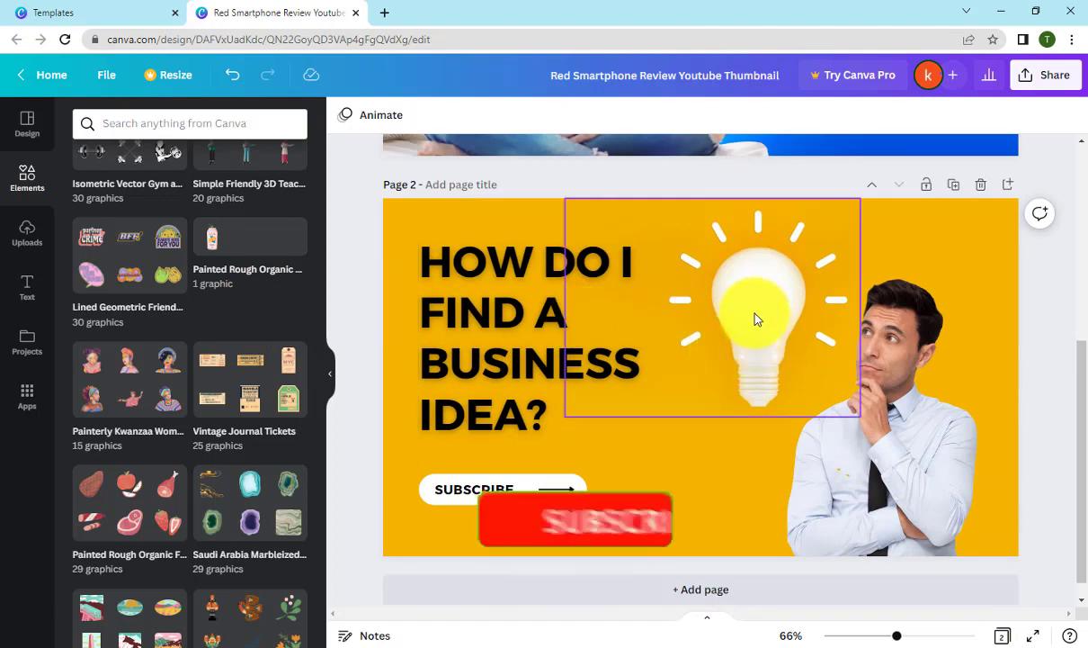
{"action": "left_click_drag", "start_coordinate": [755, 319], "coordinate": [728, 301]}
{"action": "scroll", "coordinate": [242, 396], "scroll_direction": "up", "scroll_amount": 8}
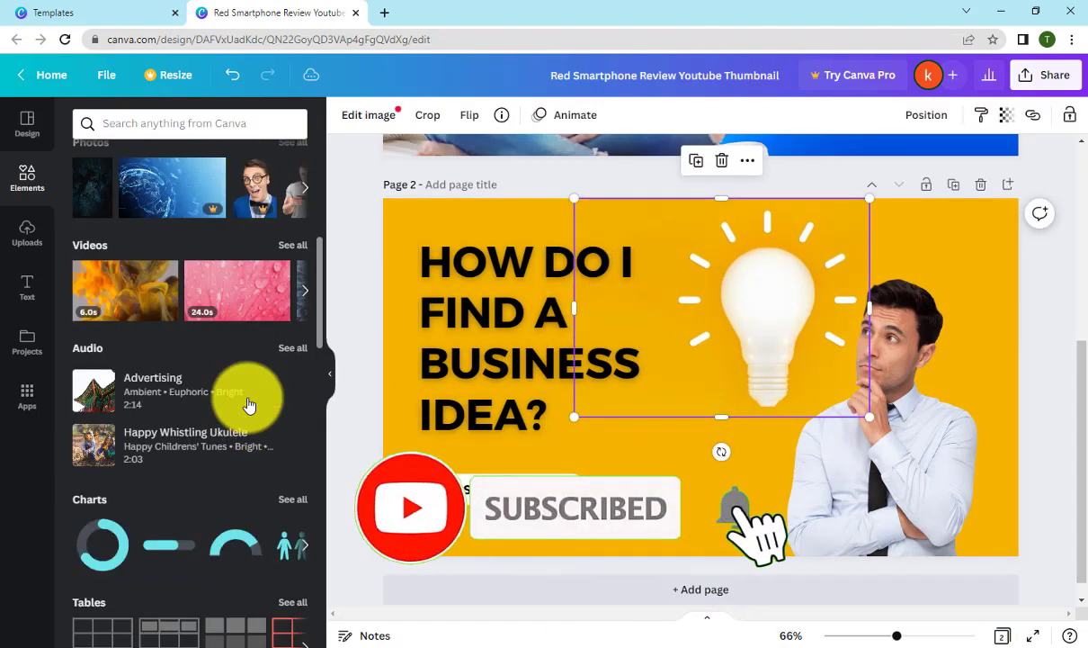
{"action": "double_click", "coordinate": [746, 313]}
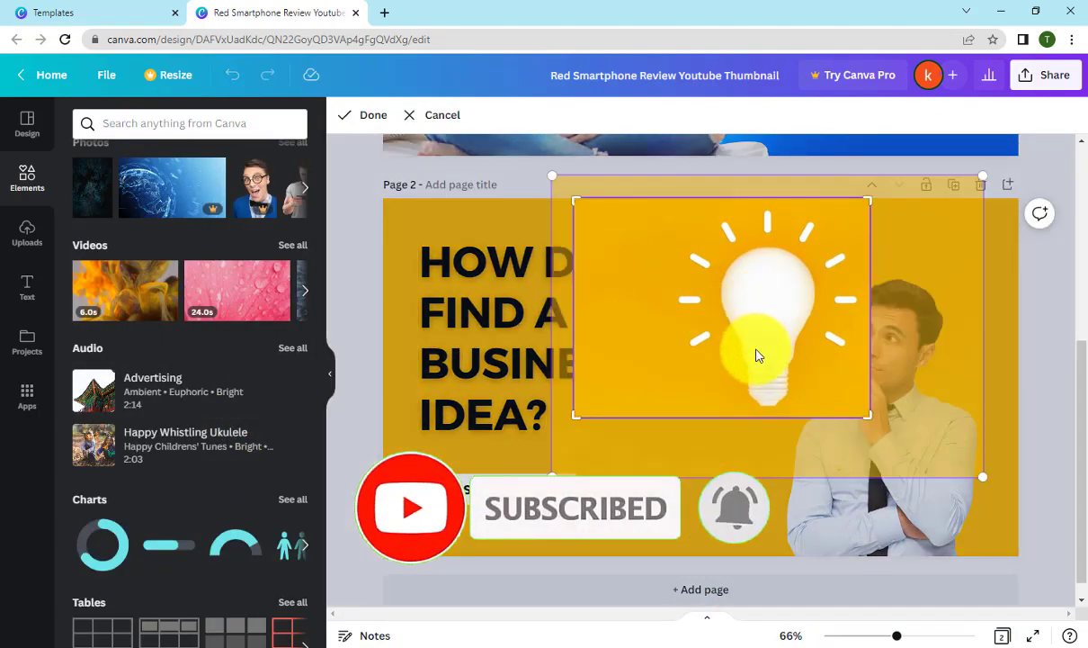
{"action": "left_click_drag", "start_coordinate": [758, 354], "coordinate": [529, 333]}
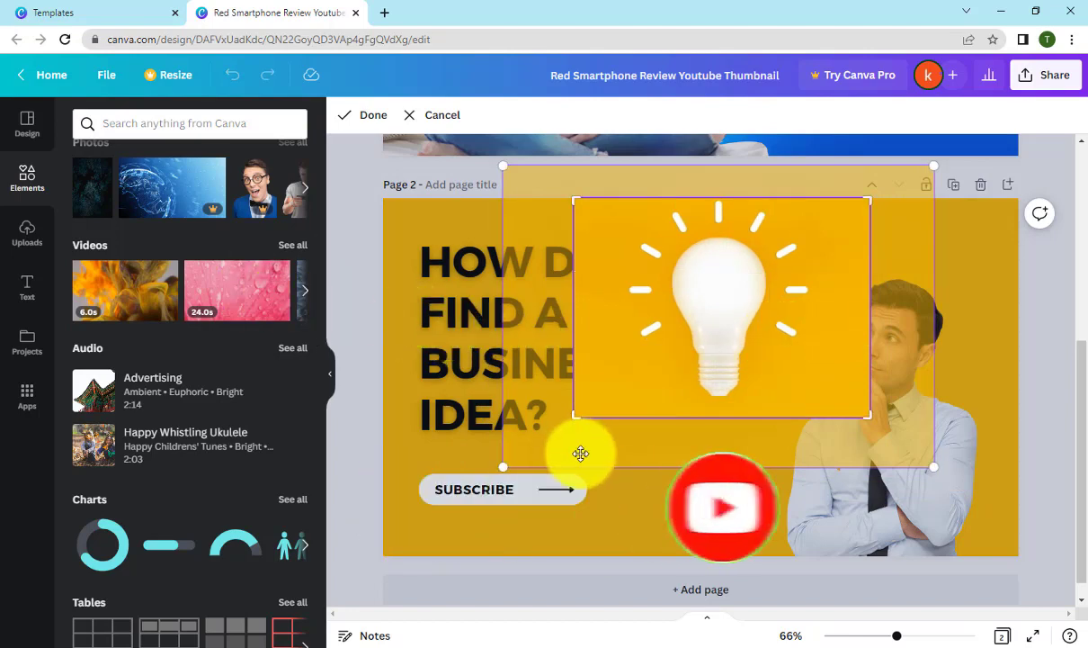
{"action": "left_click", "coordinate": [667, 517]}
Add a circle frame to page 2, fill it with the man's photo and place it beside the headline, near the page's outer edge.
{"action": "scroll", "coordinate": [260, 415], "scroll_direction": "up", "scroll_amount": 5}
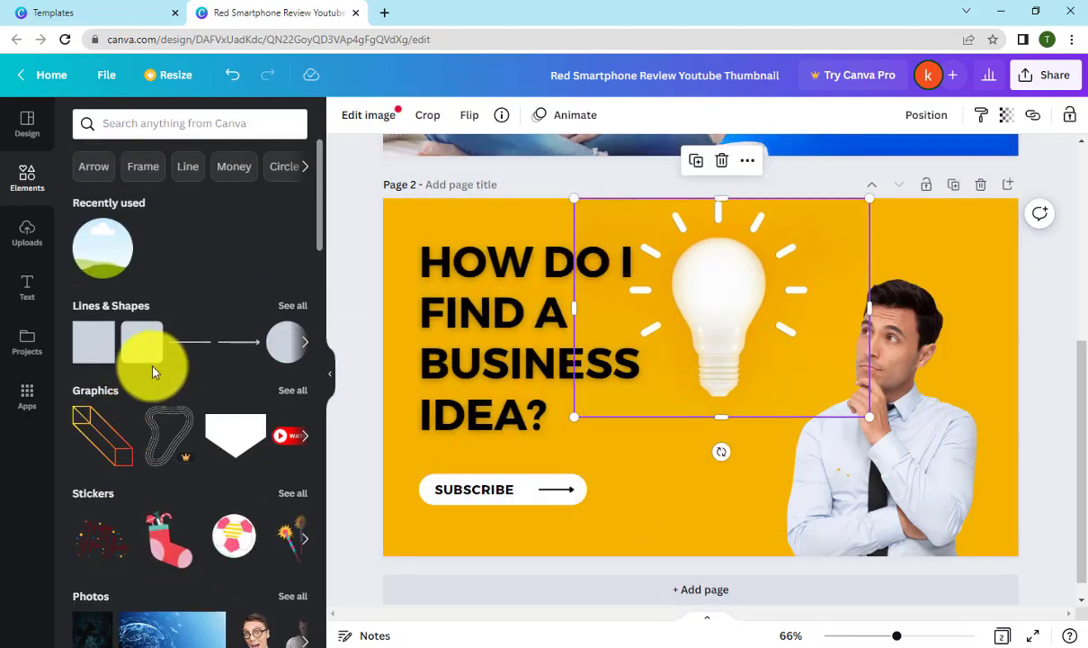
{"action": "scroll", "coordinate": [160, 364], "scroll_direction": "down", "scroll_amount": 3}
{"action": "scroll", "coordinate": [162, 369], "scroll_direction": "up", "scroll_amount": 2}
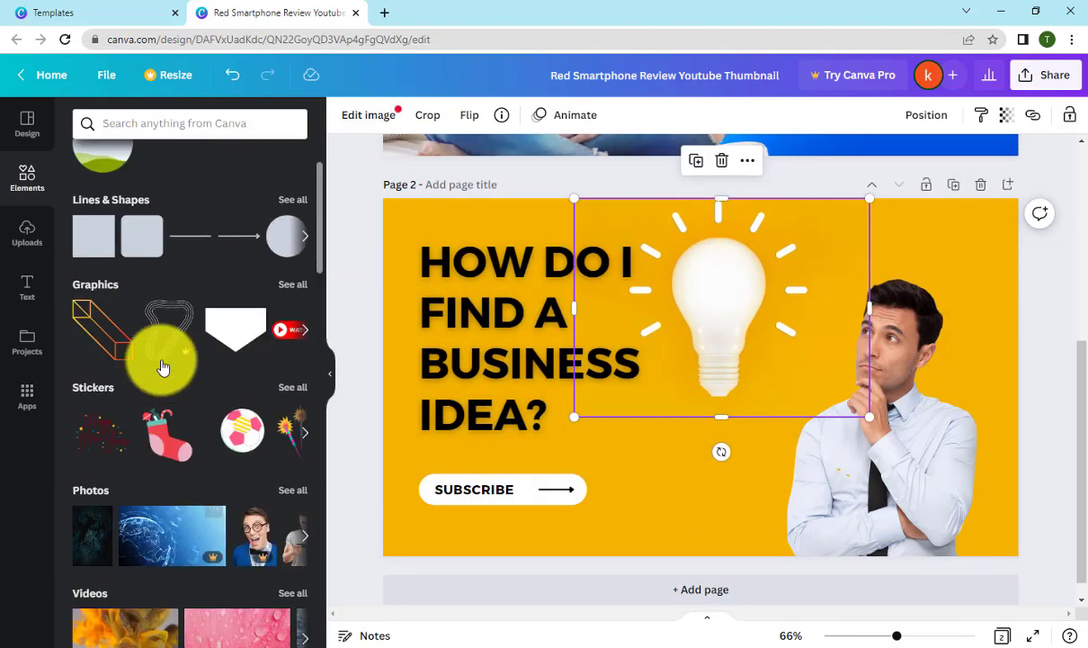
{"action": "scroll", "coordinate": [162, 367], "scroll_direction": "down", "scroll_amount": 5}
{"action": "scroll", "coordinate": [162, 367], "scroll_direction": "down", "scroll_amount": 4}
{"action": "left_click", "coordinate": [93, 296]}
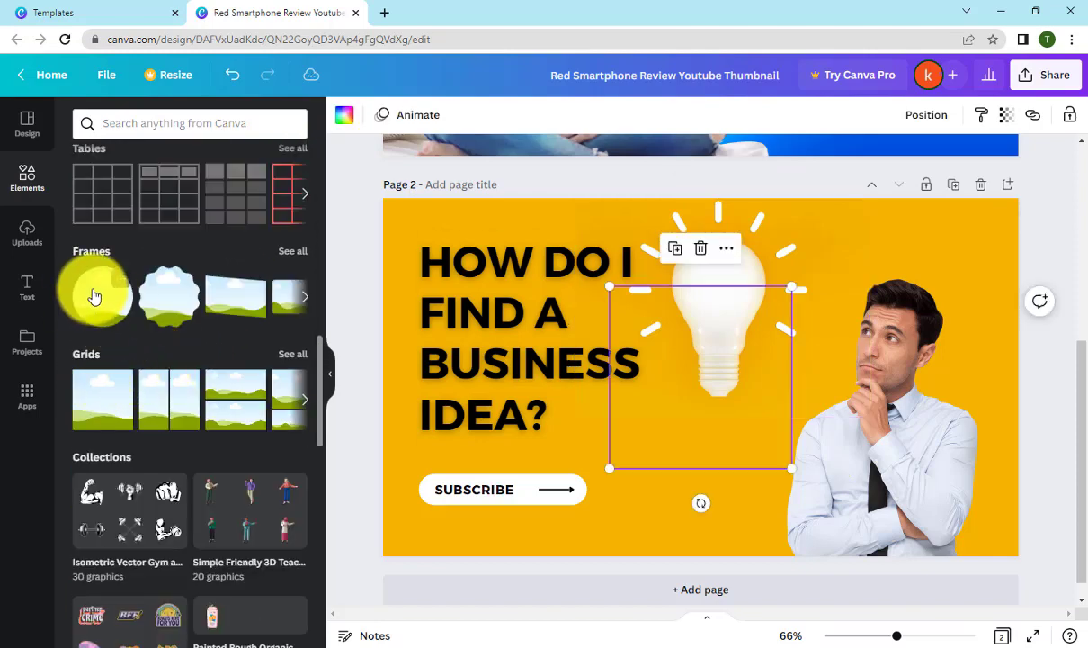
{"action": "left_click_drag", "start_coordinate": [712, 396], "coordinate": [697, 456]}
{"action": "left_click_drag", "start_coordinate": [889, 473], "coordinate": [675, 478]}
{"action": "double_click", "coordinate": [693, 417]}
{"action": "left_click", "coordinate": [826, 447]}
{"action": "left_click_drag", "start_coordinate": [826, 447], "coordinate": [891, 407]}
{"action": "left_click", "coordinate": [670, 437]}
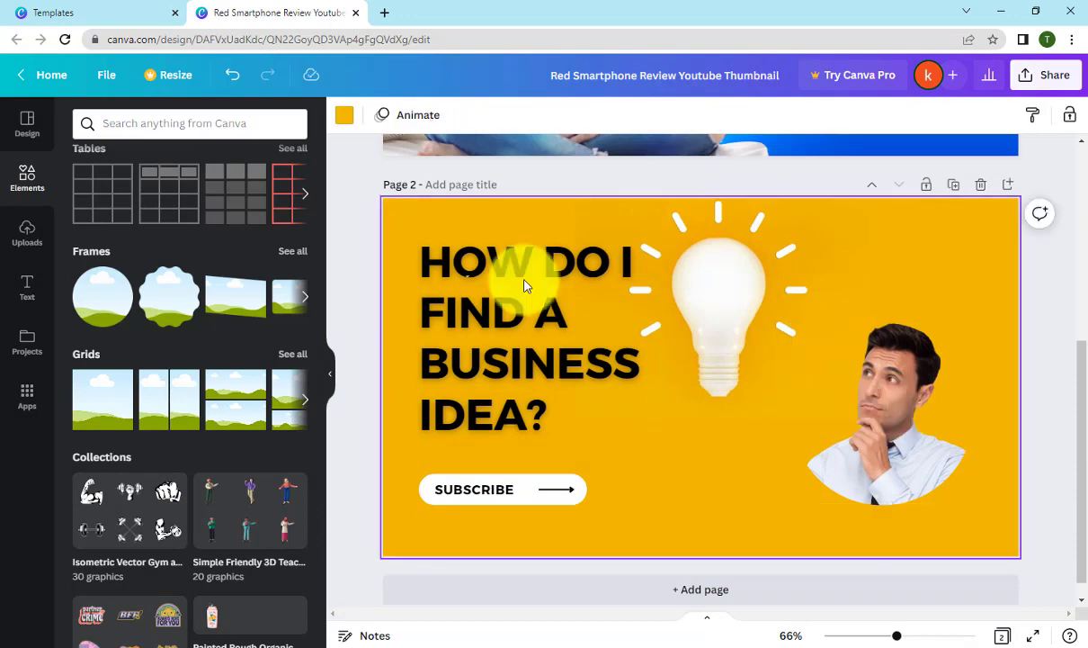
Change the page 2 background to the custom blue #093CD6.
{"action": "left_click", "coordinate": [347, 117]}
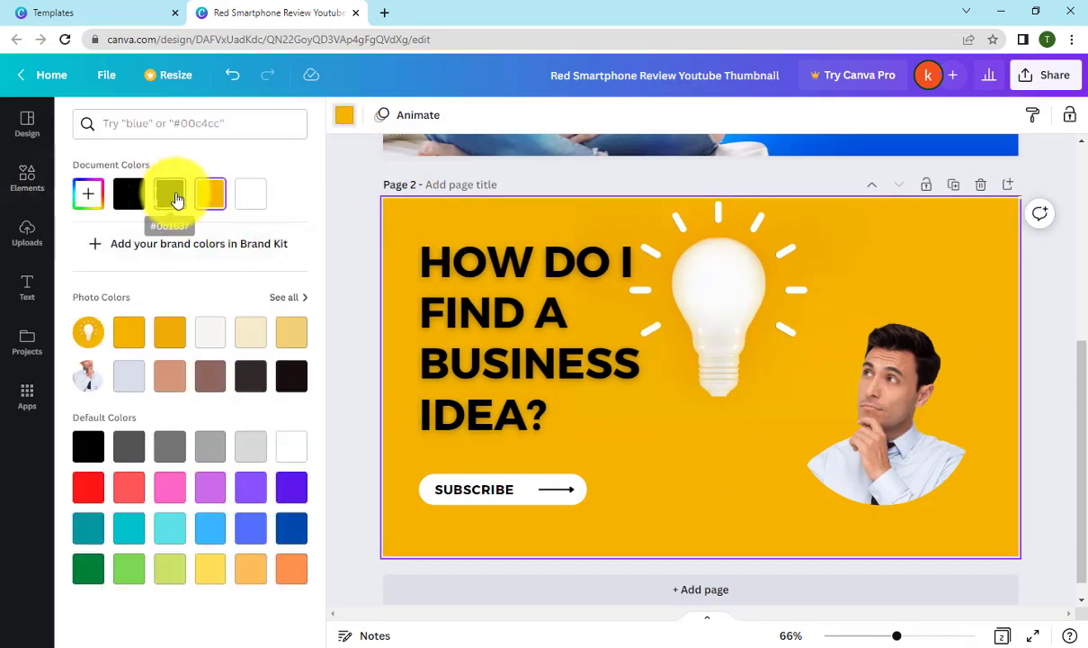
{"action": "left_click", "coordinate": [170, 193]}
{"action": "left_click", "coordinate": [89, 192]}
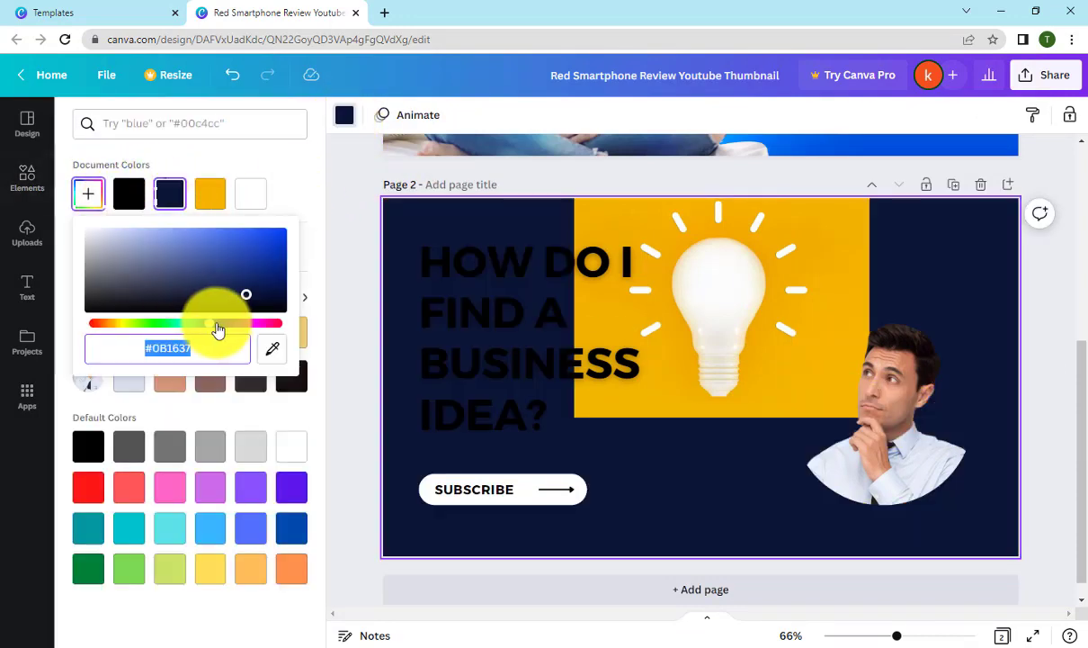
{"action": "left_click_drag", "start_coordinate": [236, 270], "coordinate": [275, 243]}
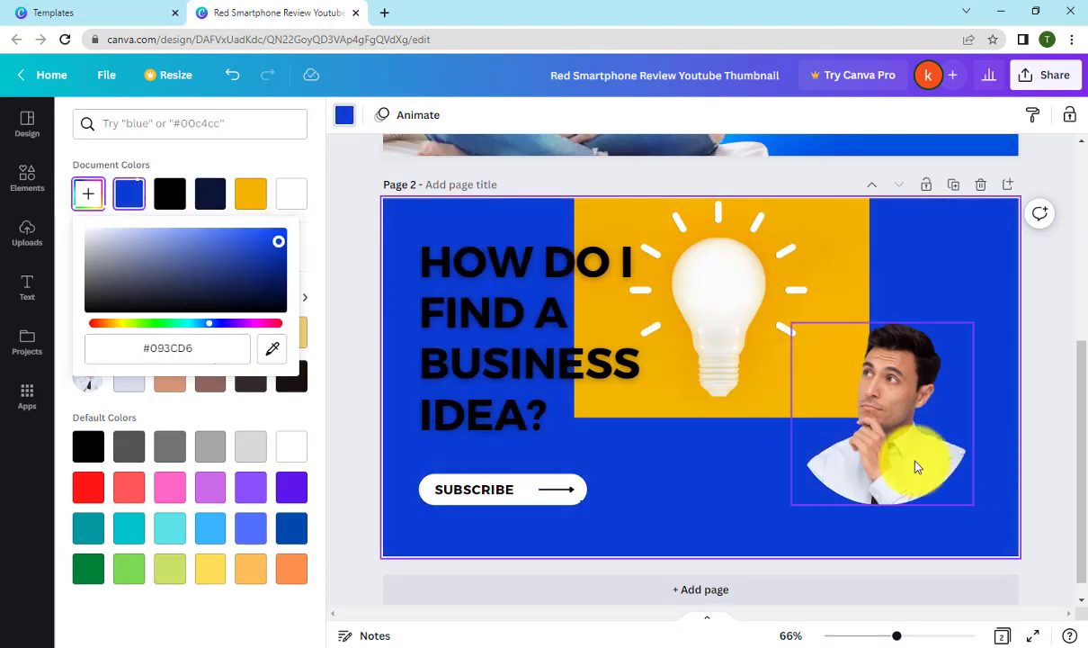
Delete the light bulb image from page 2 and move the framed photo of the man slightly higher.
{"action": "left_click_drag", "start_coordinate": [918, 465], "coordinate": [896, 486]}
{"action": "left_click", "coordinate": [719, 393]}
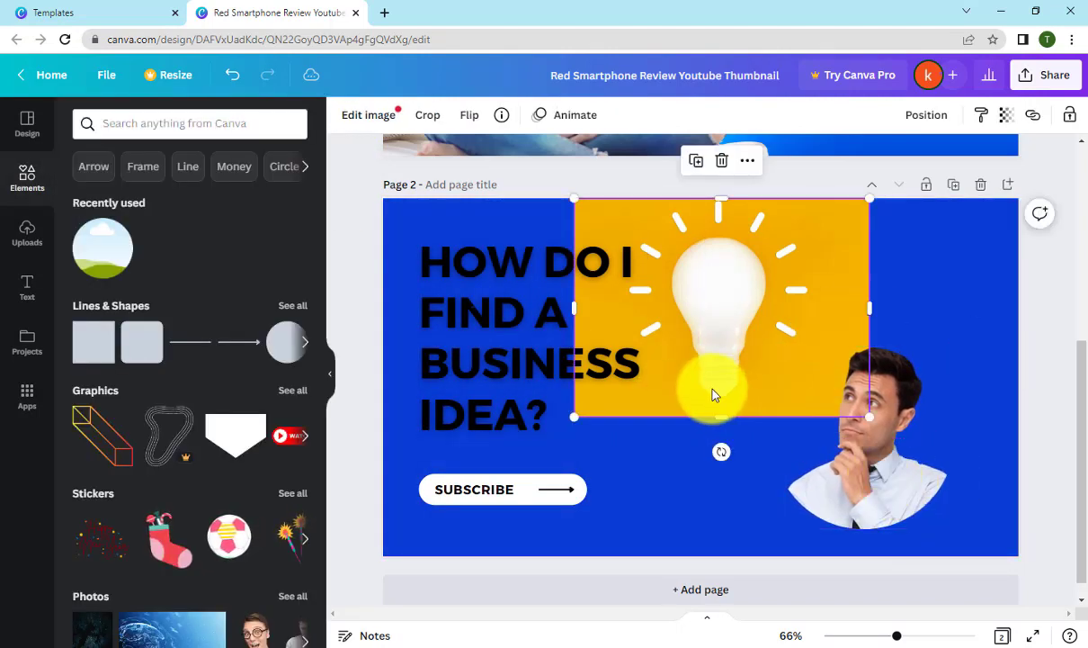
{"action": "key", "text": "Delete"}
{"action": "left_click_drag", "start_coordinate": [831, 455], "coordinate": [866, 369]}
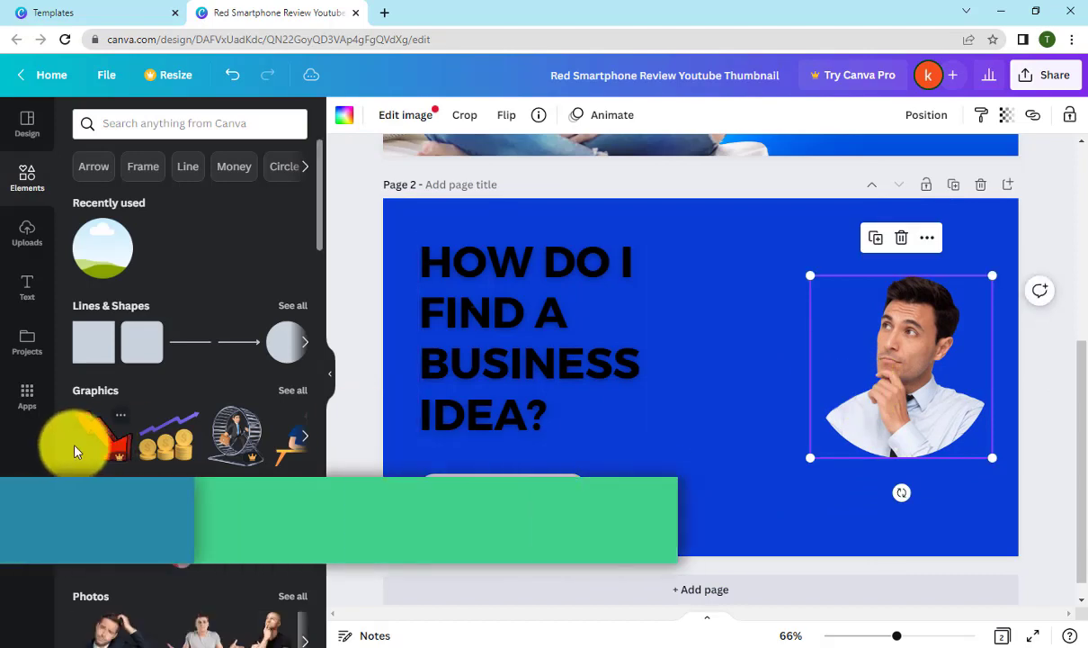
{"action": "scroll", "coordinate": [90, 450], "scroll_direction": "down", "scroll_amount": 4}
{"action": "scroll", "coordinate": [164, 472], "scroll_direction": "down", "scroll_amount": 5}
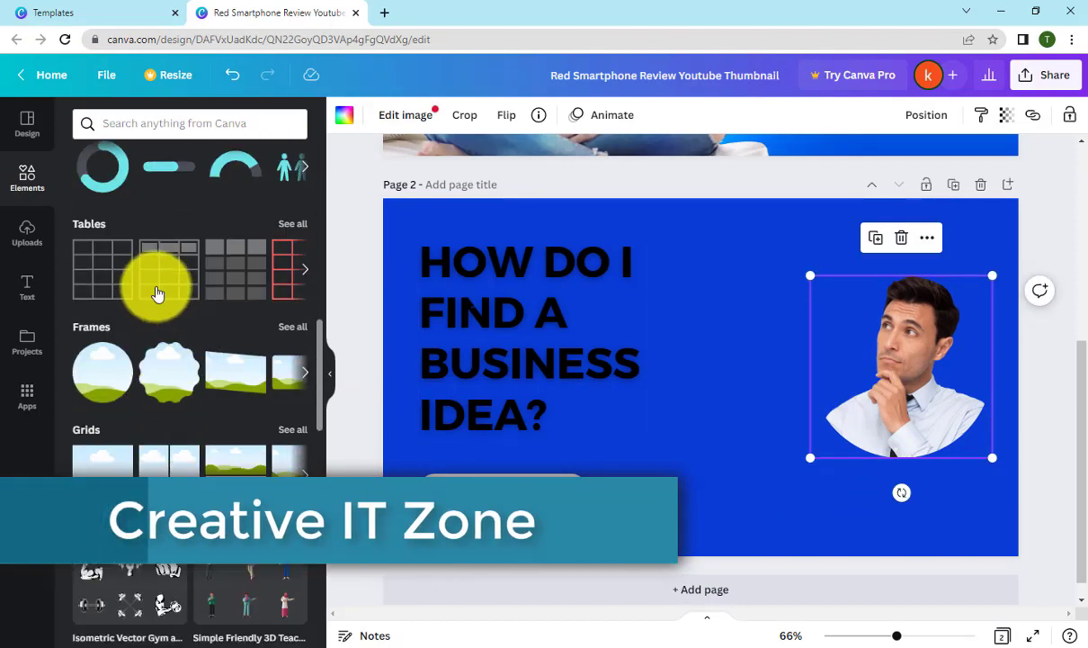
{"action": "scroll", "coordinate": [180, 383], "scroll_direction": "down", "scroll_amount": 3}
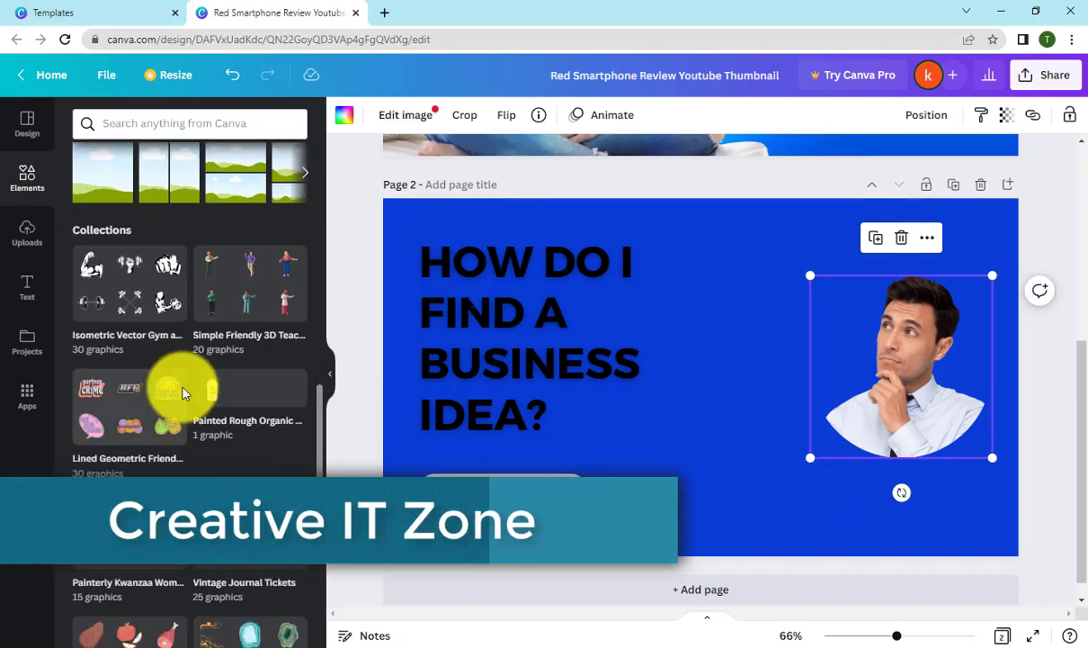
{"action": "scroll", "coordinate": [185, 378], "scroll_direction": "up", "scroll_amount": 10}
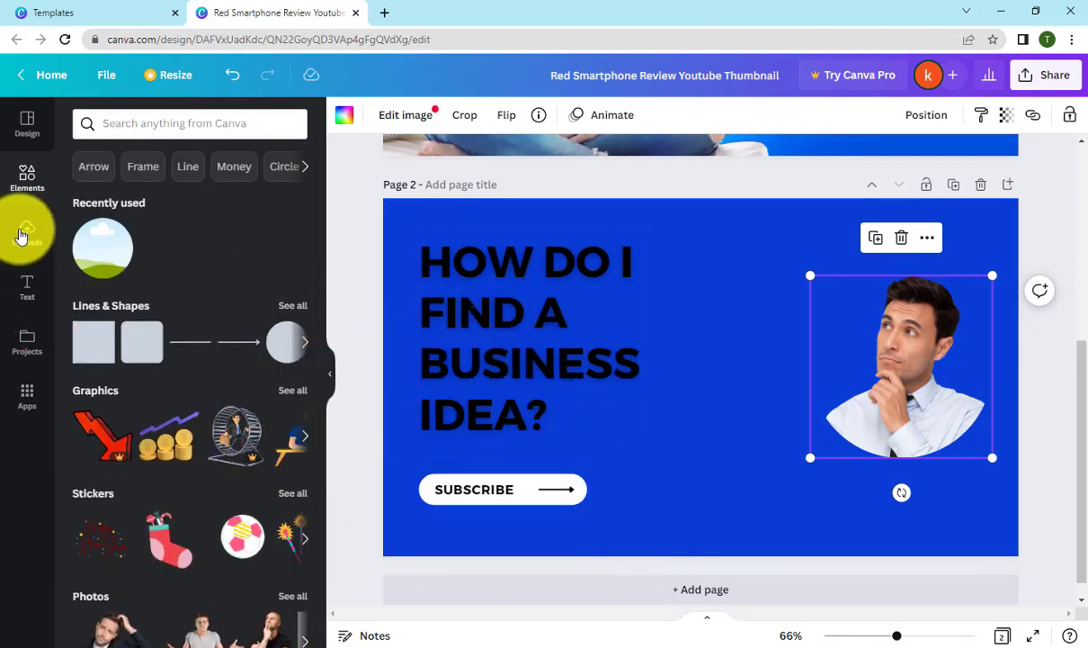
Upload the maxresdefault image from the Desktop and place it on page 2 over the headline and the man's photo.
{"action": "left_click", "coordinate": [29, 236]}
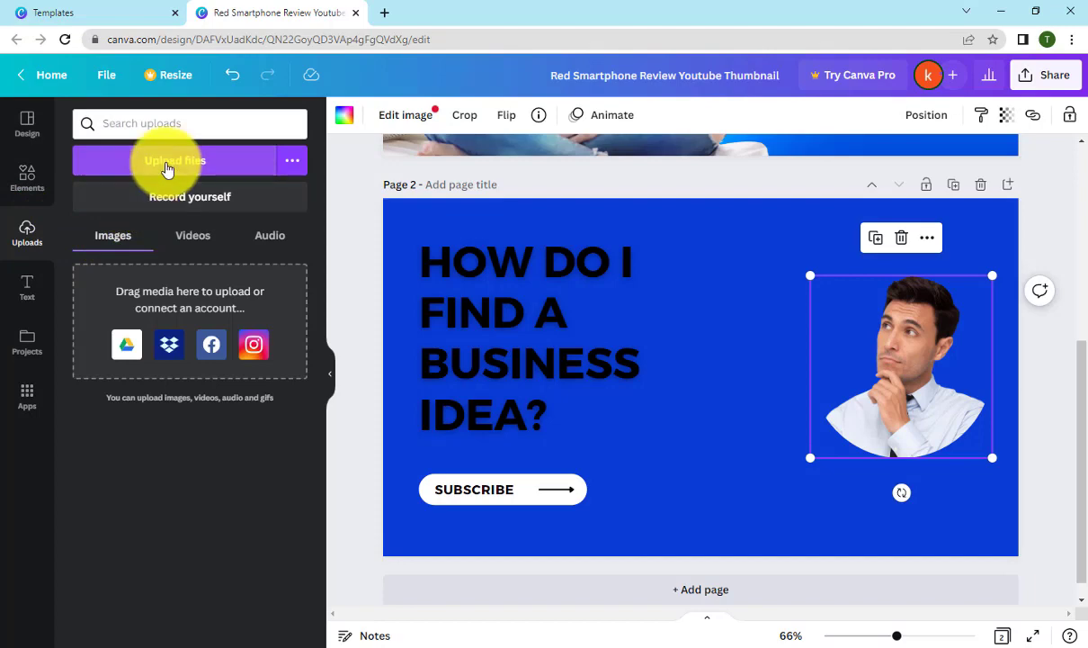
{"action": "left_click", "coordinate": [149, 162]}
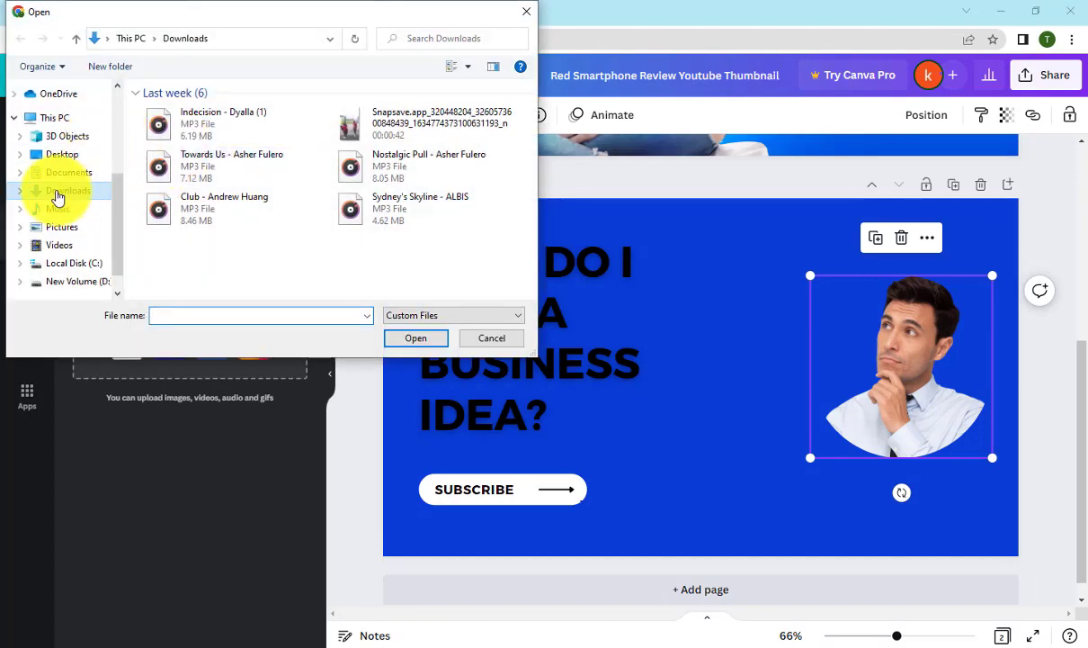
{"action": "left_click", "coordinate": [63, 155]}
{"action": "left_click", "coordinate": [464, 126]}
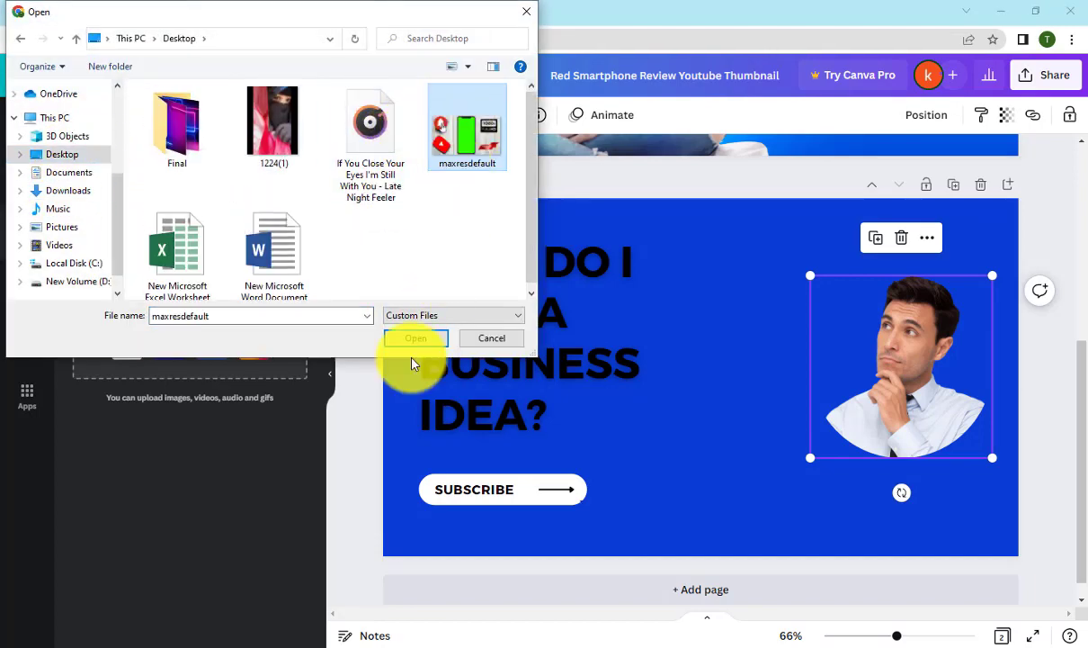
{"action": "left_click", "coordinate": [414, 339]}
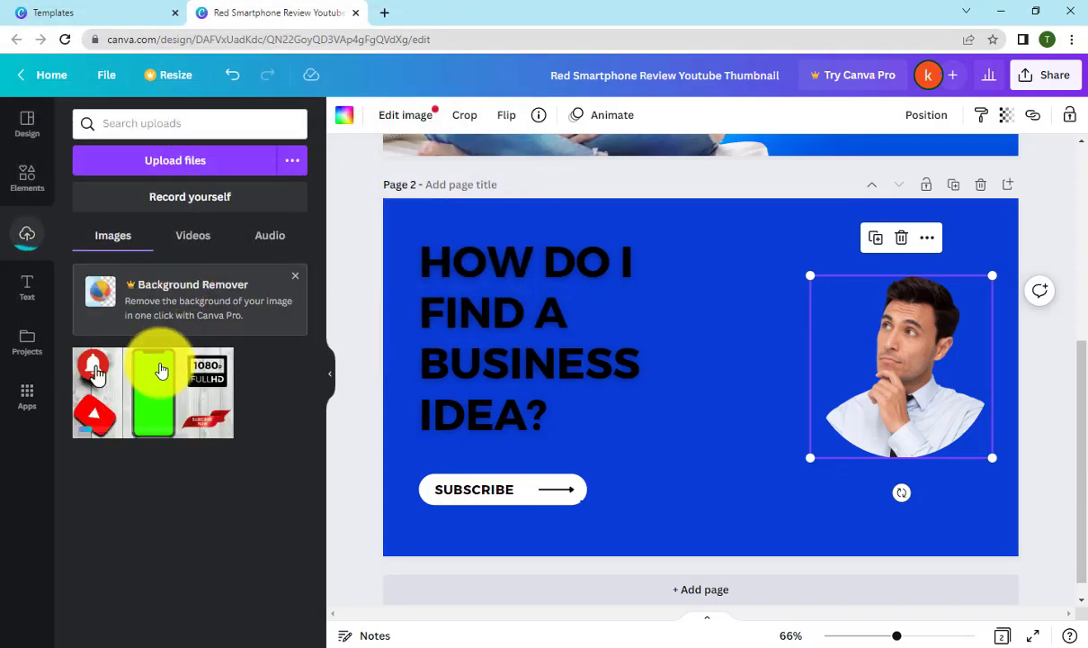
{"action": "left_click", "coordinate": [160, 371]}
{"action": "left_click_drag", "start_coordinate": [720, 395], "coordinate": [753, 369]}
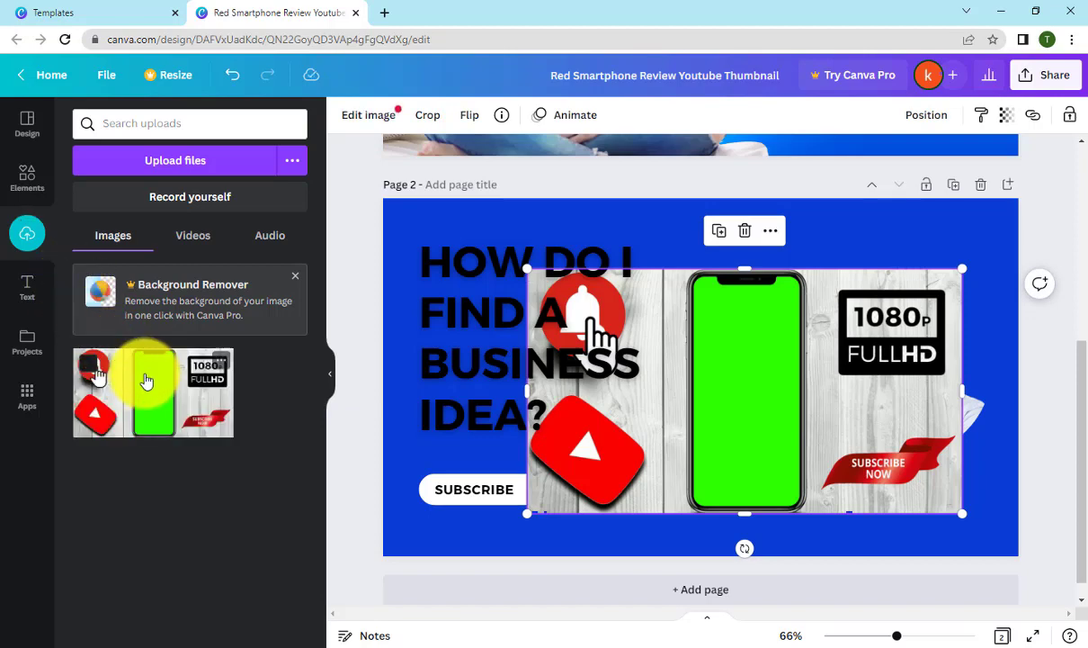
Look through the text options and the ready-made font combinations.
{"action": "left_click", "coordinate": [36, 299]}
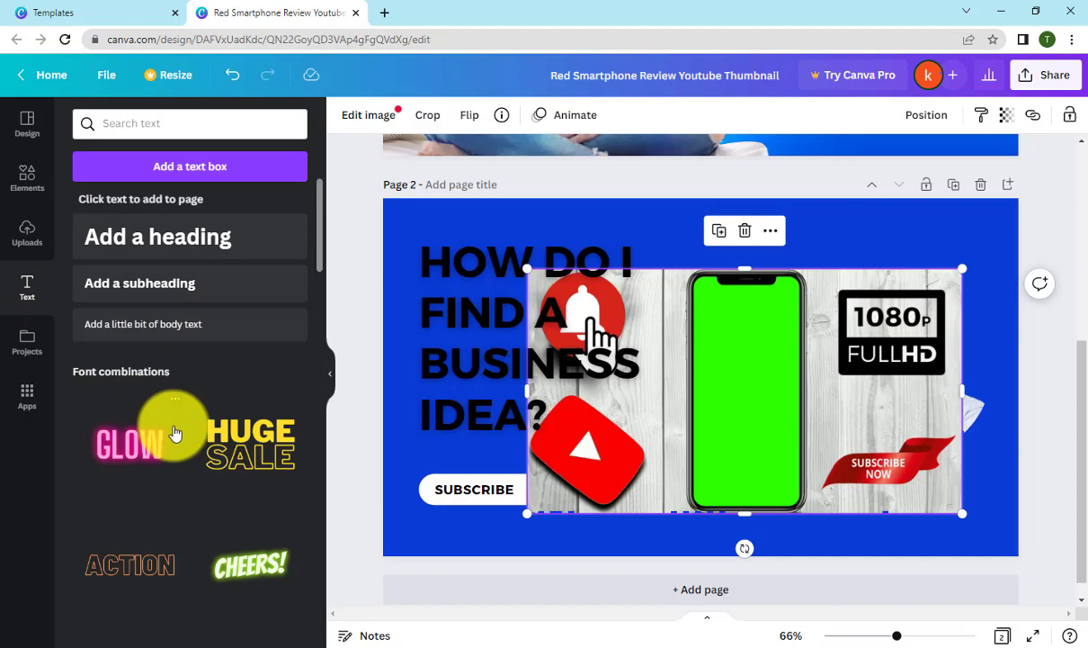
{"action": "scroll", "coordinate": [176, 432], "scroll_direction": "down", "scroll_amount": 5}
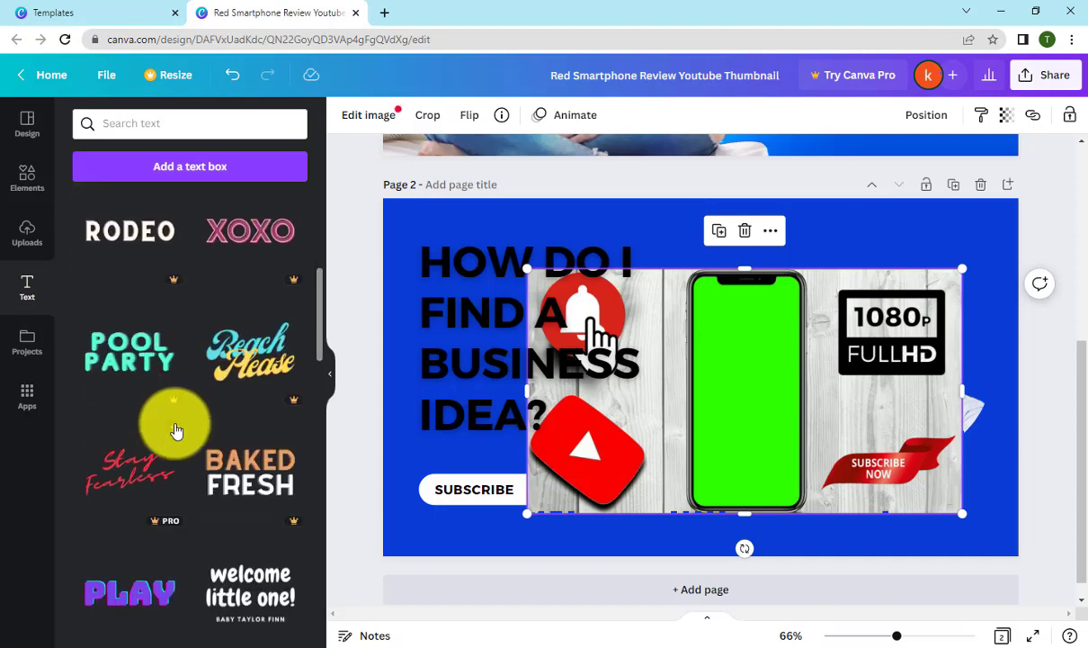
{"action": "scroll", "coordinate": [176, 432], "scroll_direction": "down", "scroll_amount": 5}
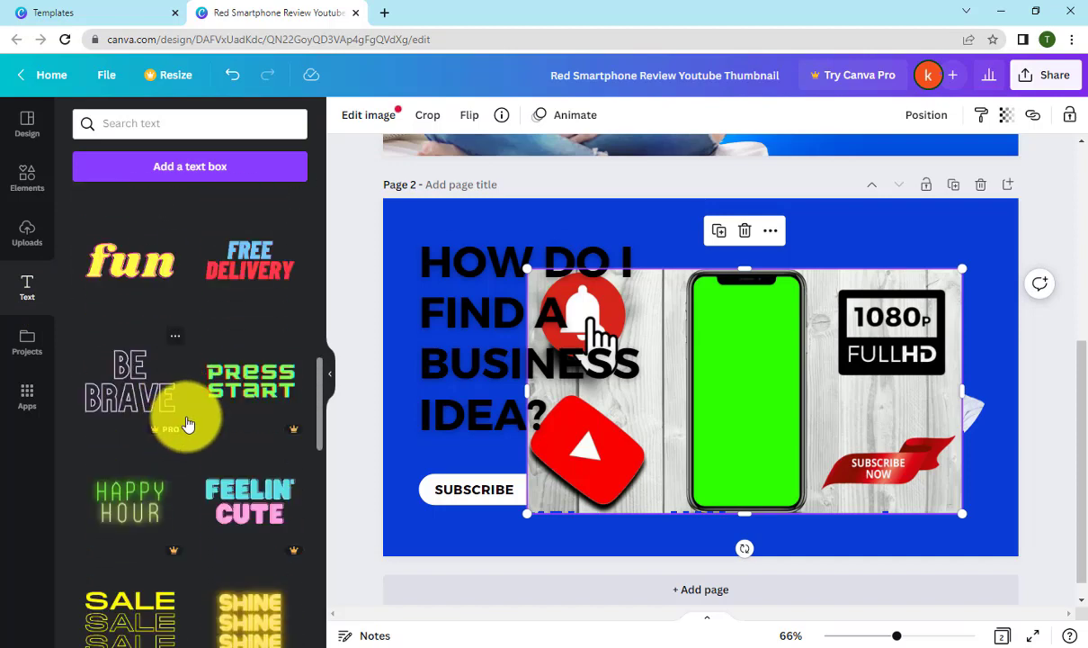
{"action": "scroll", "coordinate": [187, 425], "scroll_direction": "down", "scroll_amount": 4}
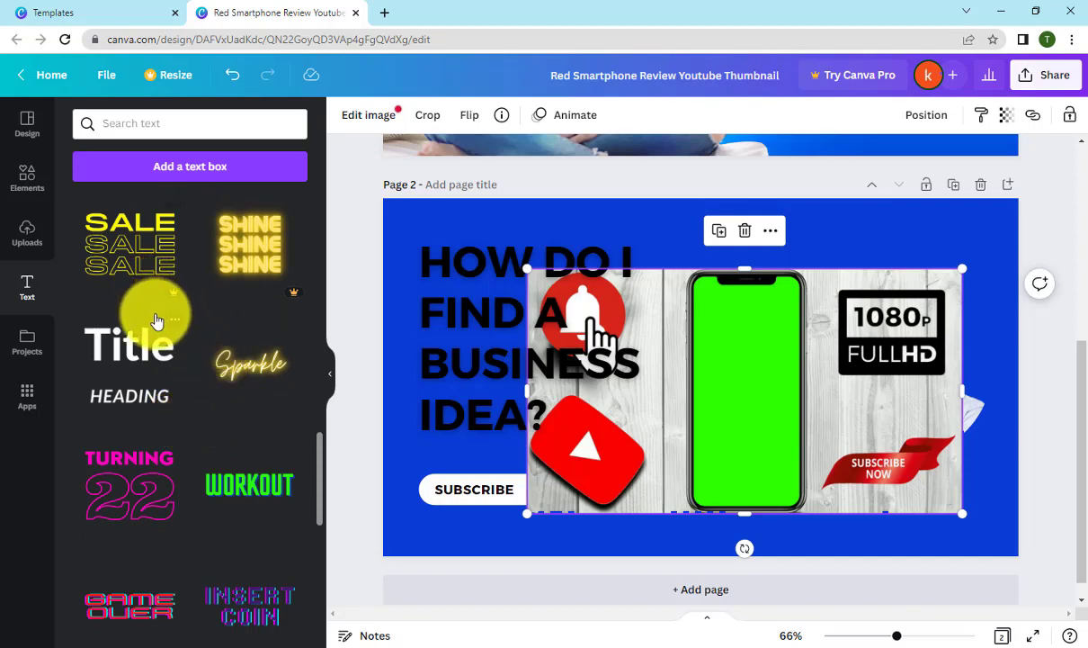
Look over the saved projects with their folders and images, and open the list of available apps.
{"action": "left_click", "coordinate": [29, 342]}
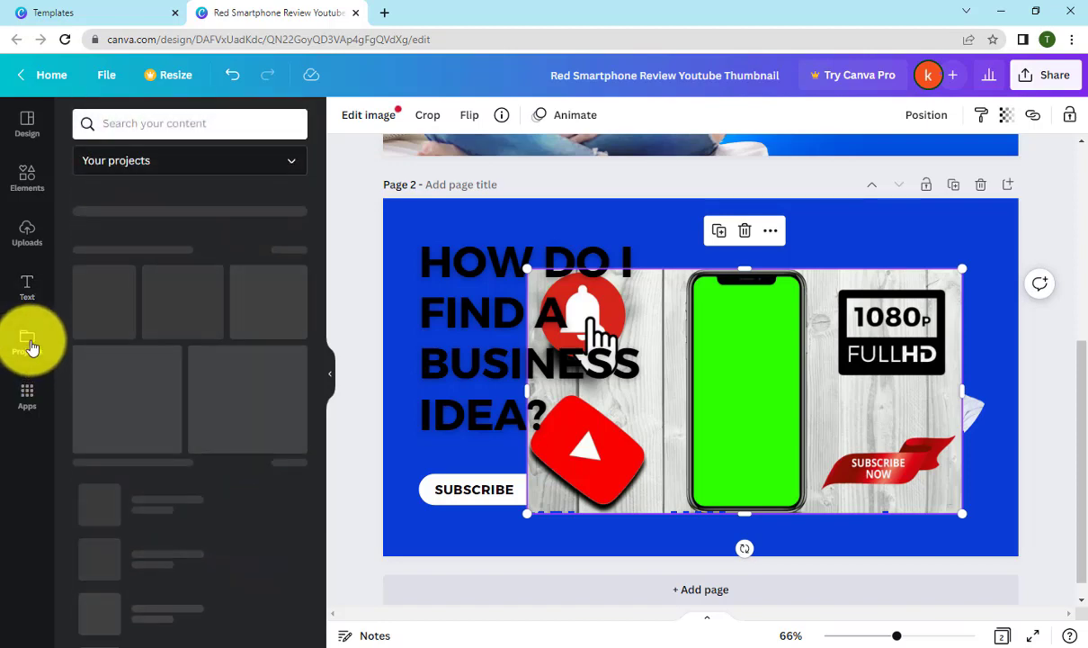
{"action": "scroll", "coordinate": [145, 360], "scroll_direction": "down", "scroll_amount": 2}
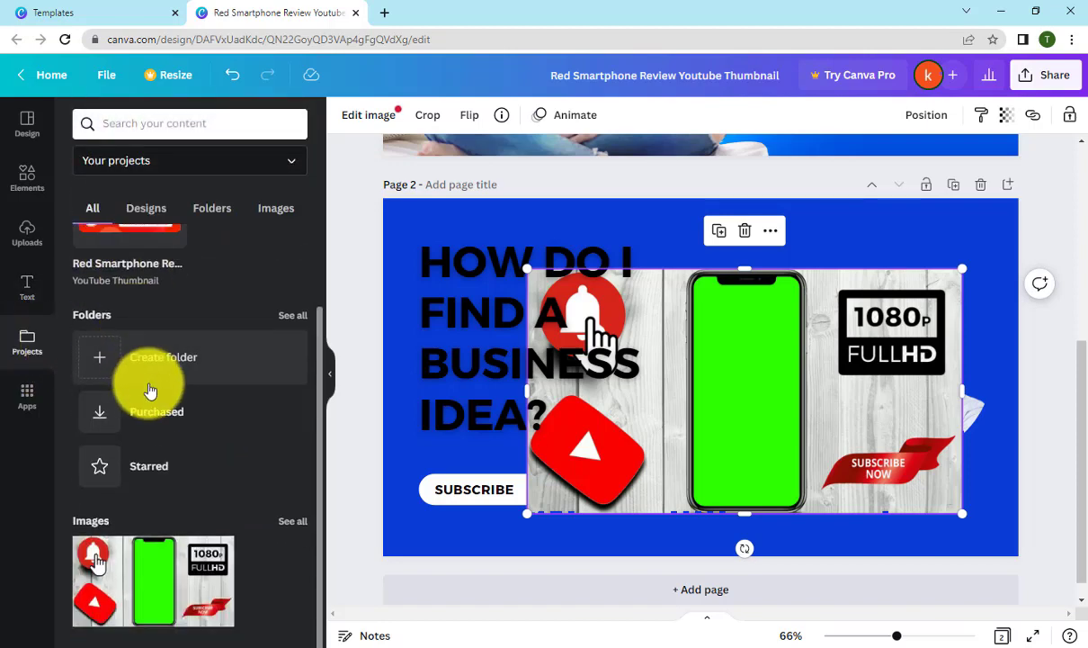
{"action": "left_click", "coordinate": [27, 394]}
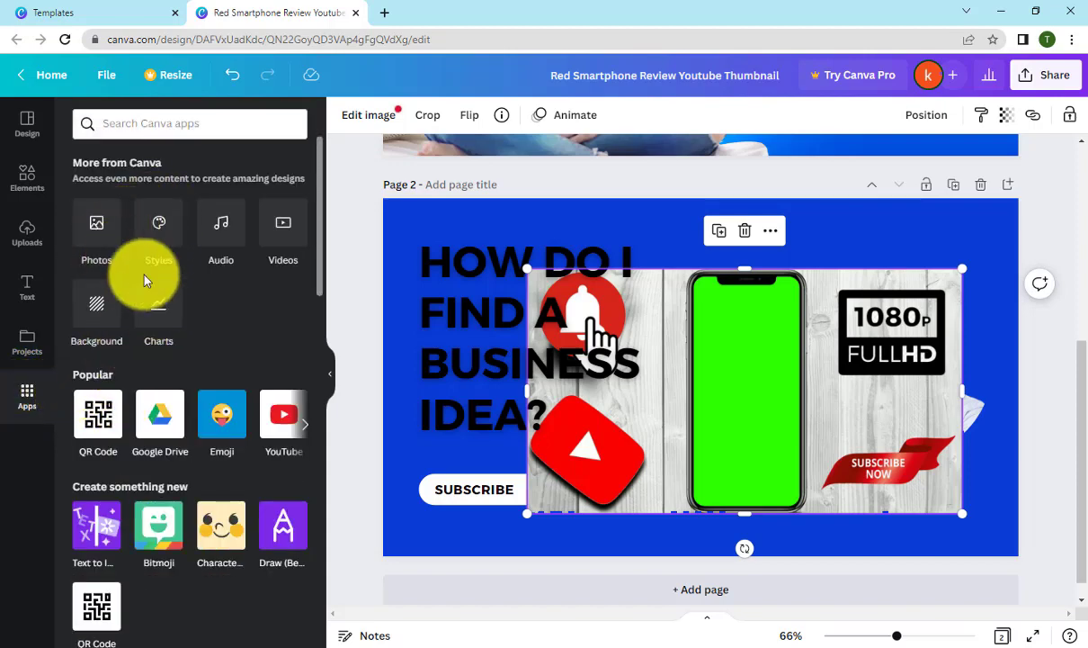
Open the ready-made backgrounds and apply the colorful laser-light image as the background of page 1.
{"action": "left_click", "coordinate": [96, 306]}
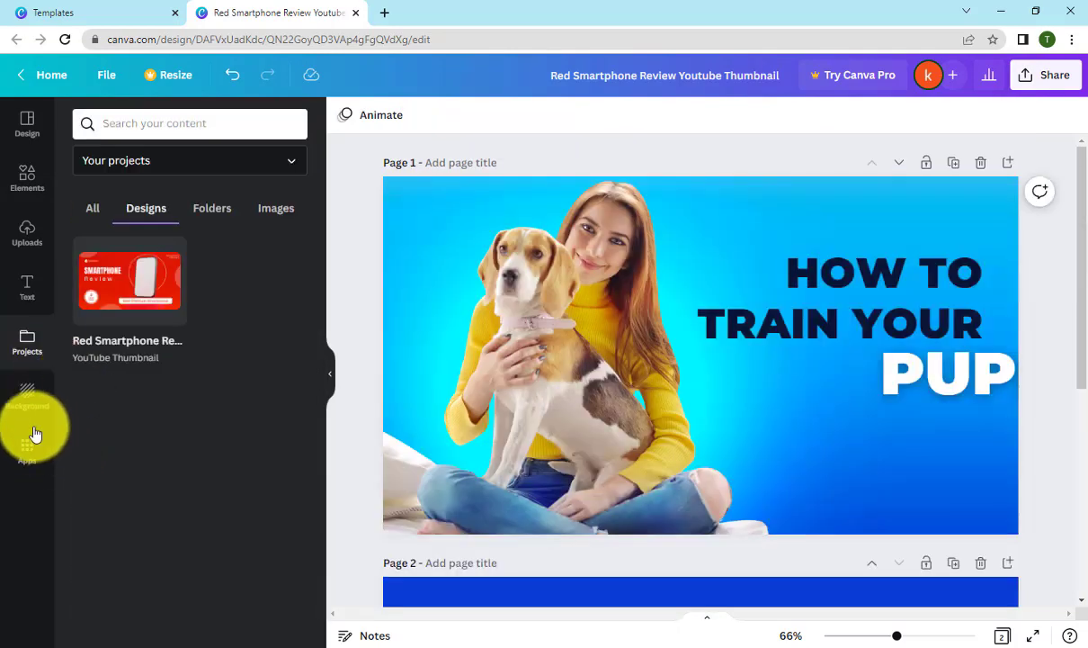
{"action": "left_click", "coordinate": [30, 399]}
{"action": "scroll", "coordinate": [159, 342], "scroll_direction": "down", "scroll_amount": 10}
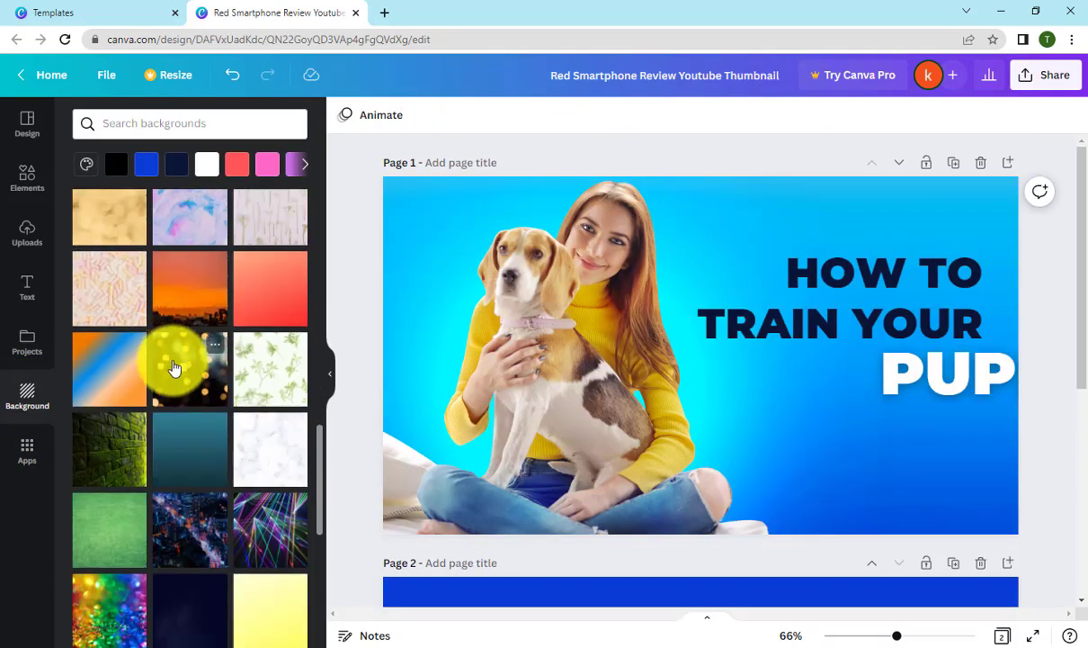
{"action": "scroll", "coordinate": [173, 365], "scroll_direction": "down", "scroll_amount": 3}
{"action": "left_click", "coordinate": [262, 312]}
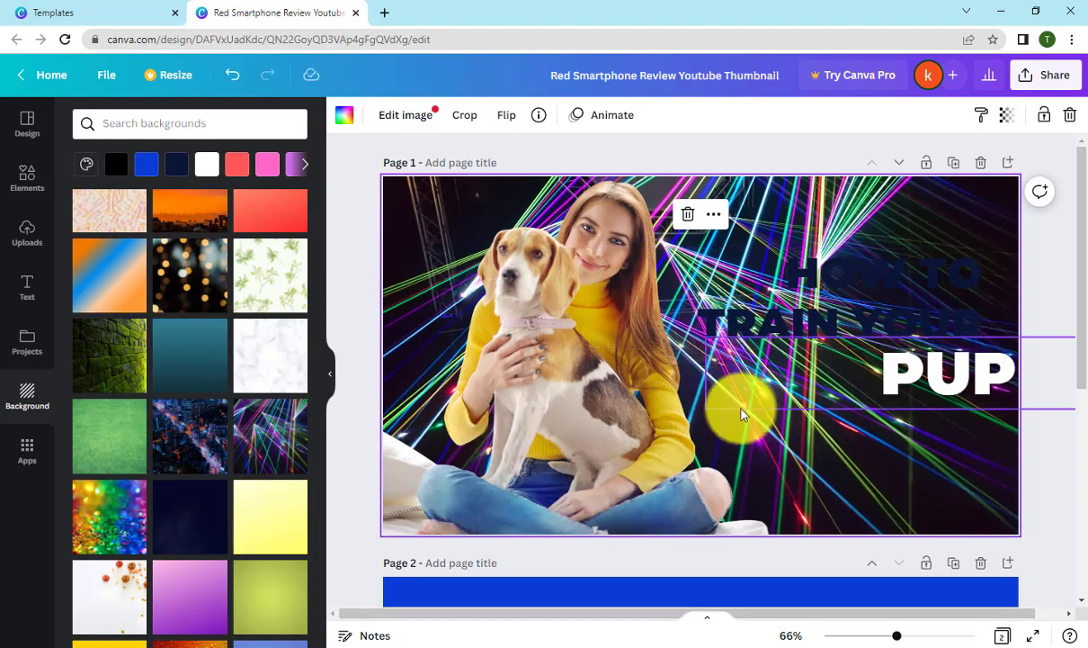
Replace page 1's background with the black image of glowing blue rings and browse further backgrounds.
{"action": "scroll", "coordinate": [252, 472], "scroll_direction": "down", "scroll_amount": 4}
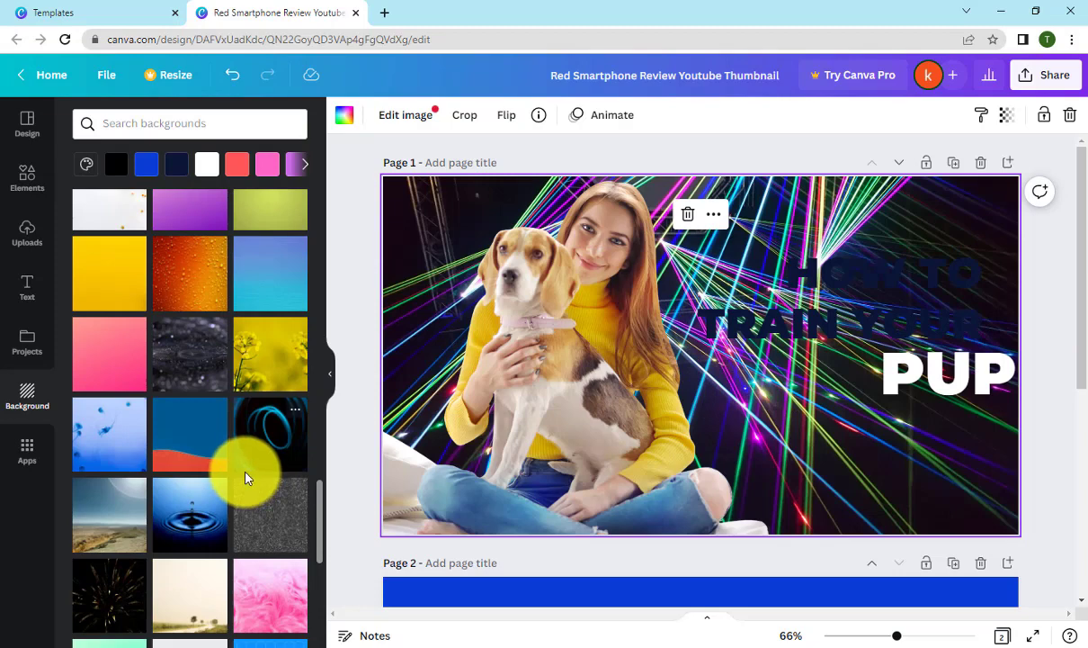
{"action": "left_click", "coordinate": [244, 437]}
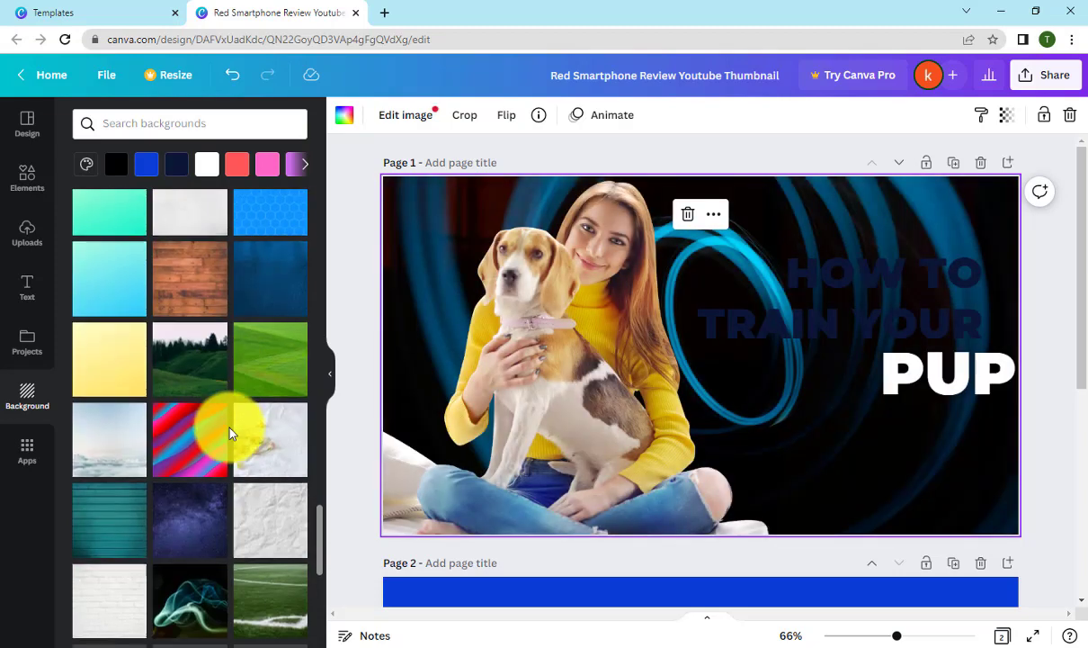
{"action": "scroll", "coordinate": [229, 433], "scroll_direction": "down", "scroll_amount": 3}
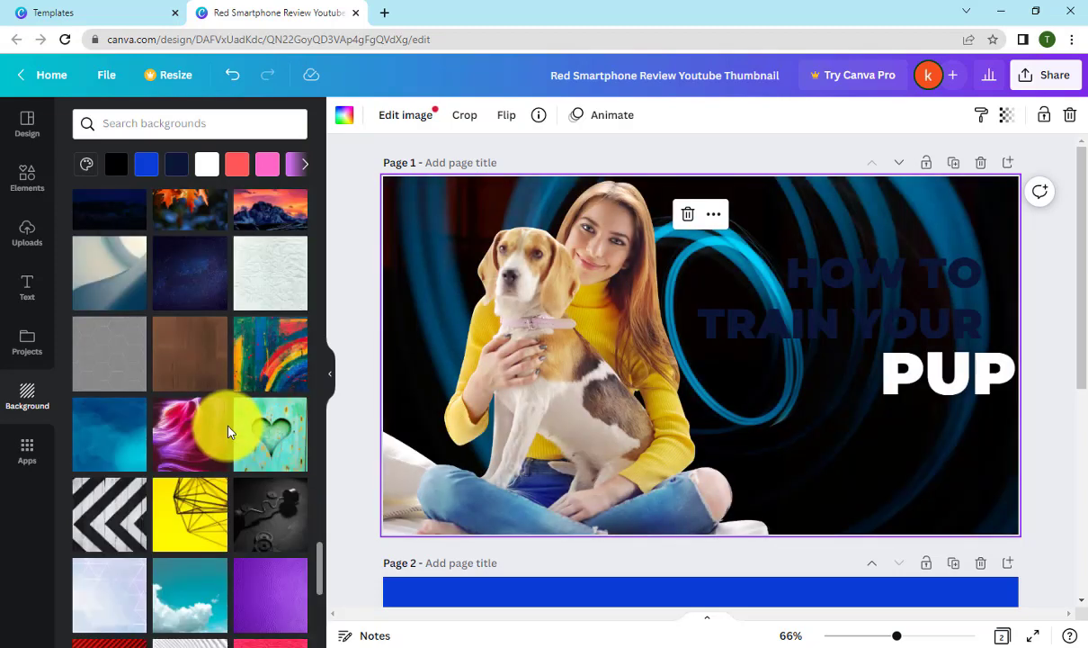